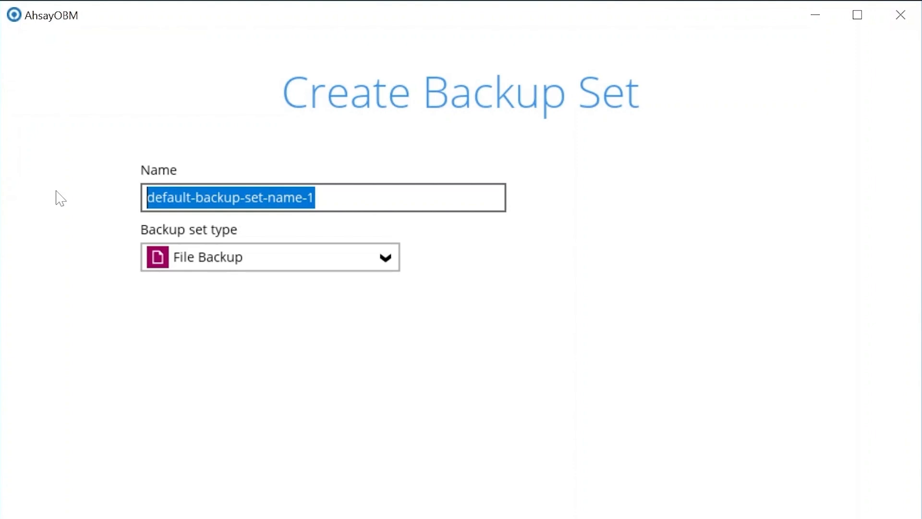
Name the backup set "Free Outlook.com account"
{"action": "type", "text": "tlo"}
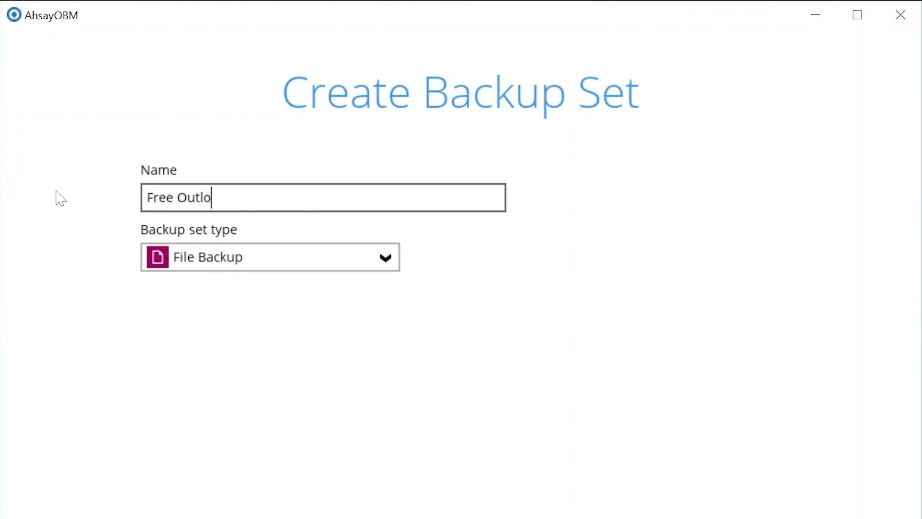
{"action": "type", "text": "ok.com account"}
{"action": "key", "text": "Tab"}
Set the backup set type to Microsoft 365 Backup and its scope to This Microsoft 365 user only
{"action": "left_click", "coordinate": [235, 260]}
{"action": "scroll", "coordinate": [248, 363], "scroll_direction": "down", "scroll_amount": 2}
{"action": "left_click", "coordinate": [246, 387]}
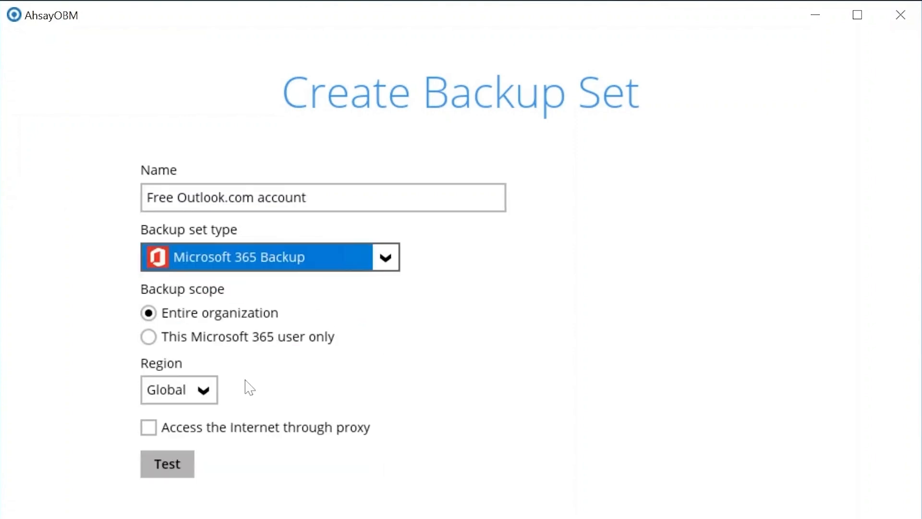
{"action": "left_click", "coordinate": [154, 337]}
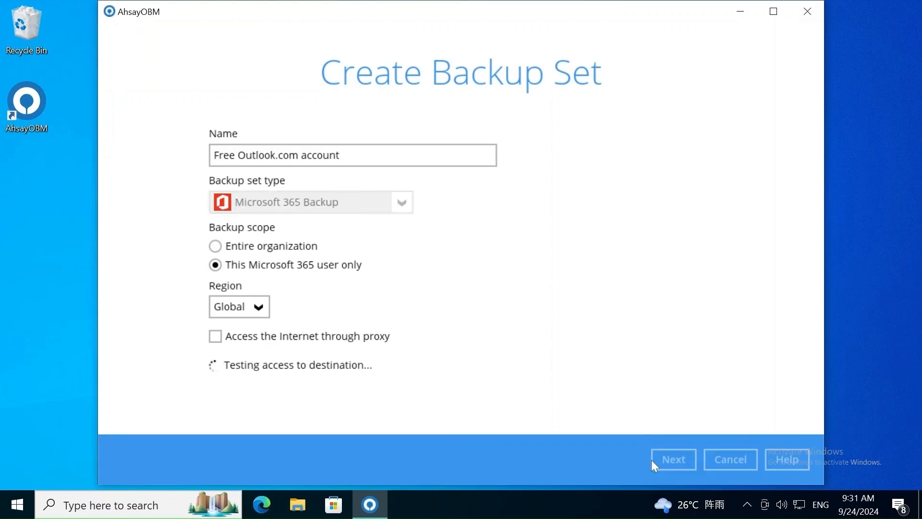
Start the Microsoft account authorization for the backup set and submit the account's e-mail on the sign-in page
{"action": "left_click", "coordinate": [653, 460]}
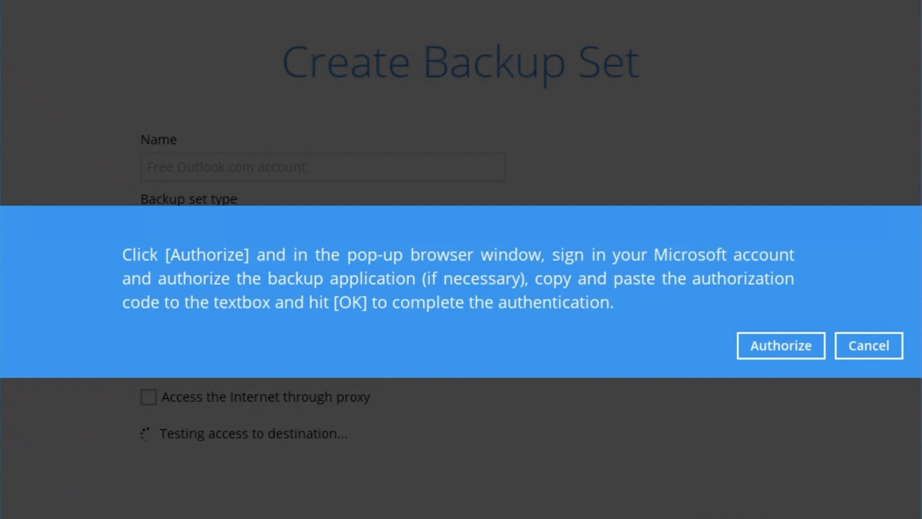
{"action": "left_click", "coordinate": [757, 354]}
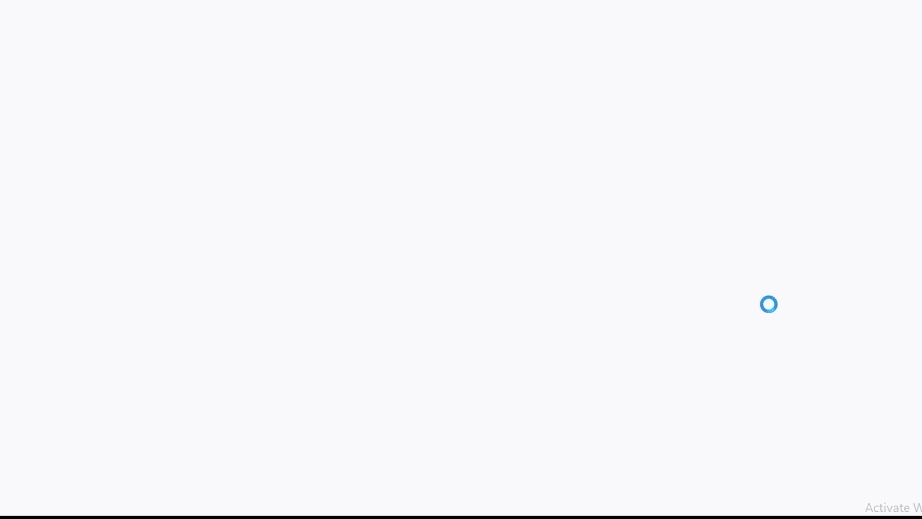
{"action": "type", "text": "......"}
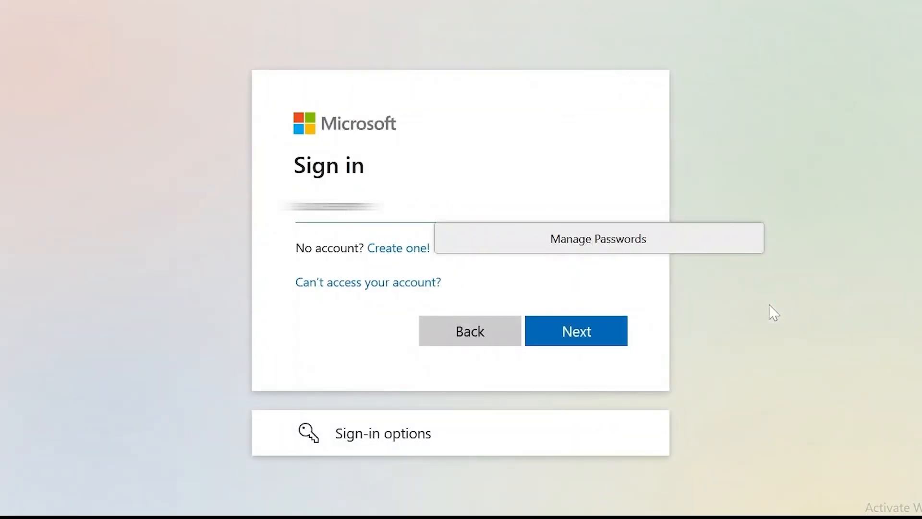
{"action": "type", "text": "..."}
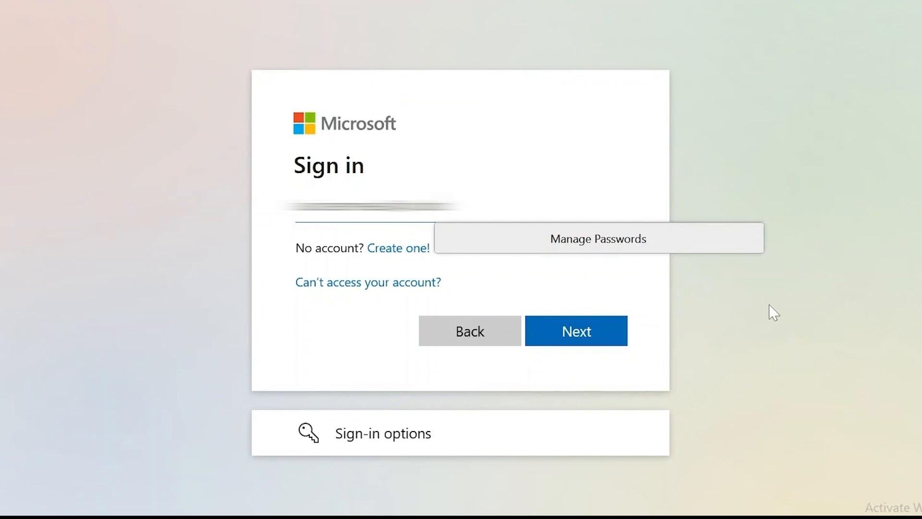
{"action": "key", "text": "Return"}
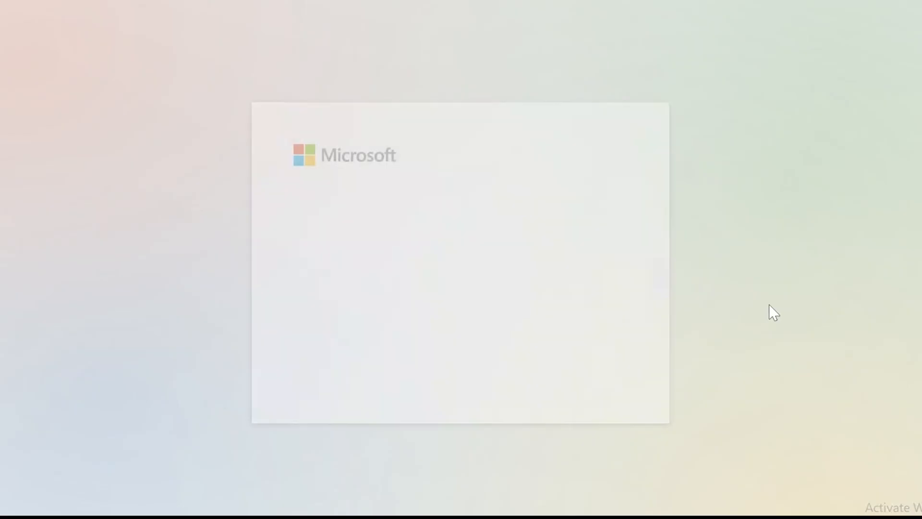
Sign in with the account password and accept the access request from Ahsay-microsoft365
{"action": "type", "text": "•••••••••••"}
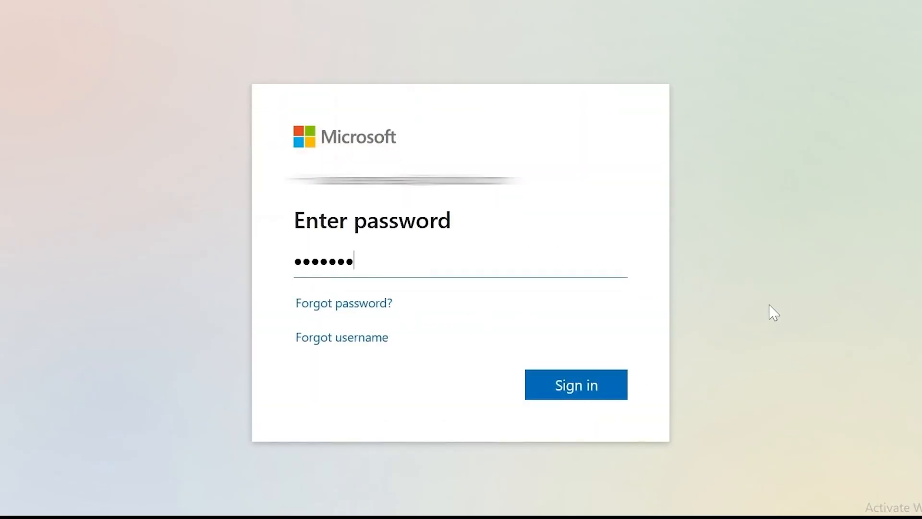
{"action": "key", "text": "Return"}
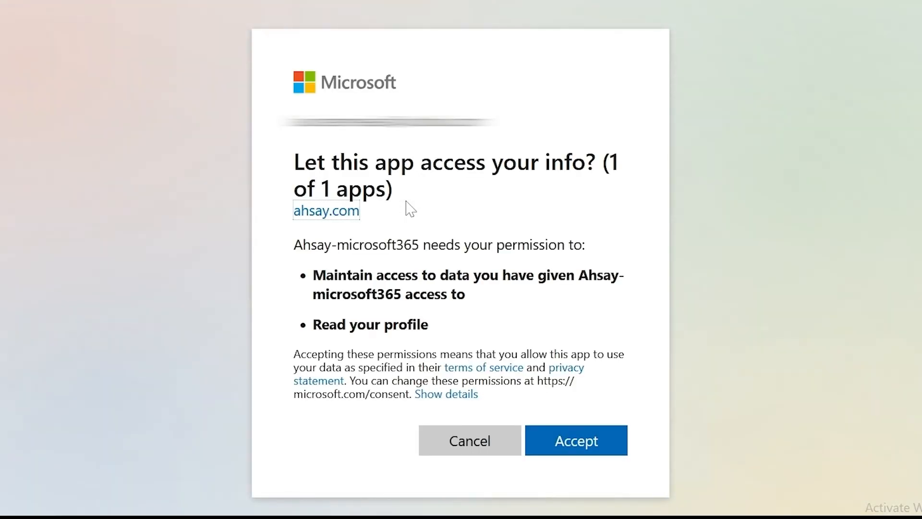
{"action": "left_click", "coordinate": [556, 438]}
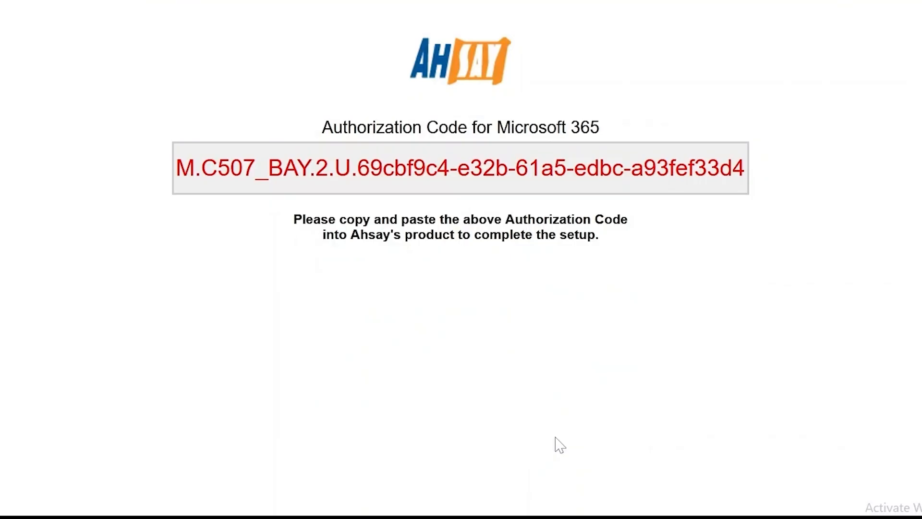
Copy the authorization code from the web page and submit it in AhsayOBM's authentication prompt
{"action": "left_click", "coordinate": [458, 168]}
{"action": "key", "text": "ctrl+a"}
{"action": "right_click", "coordinate": [459, 166]}
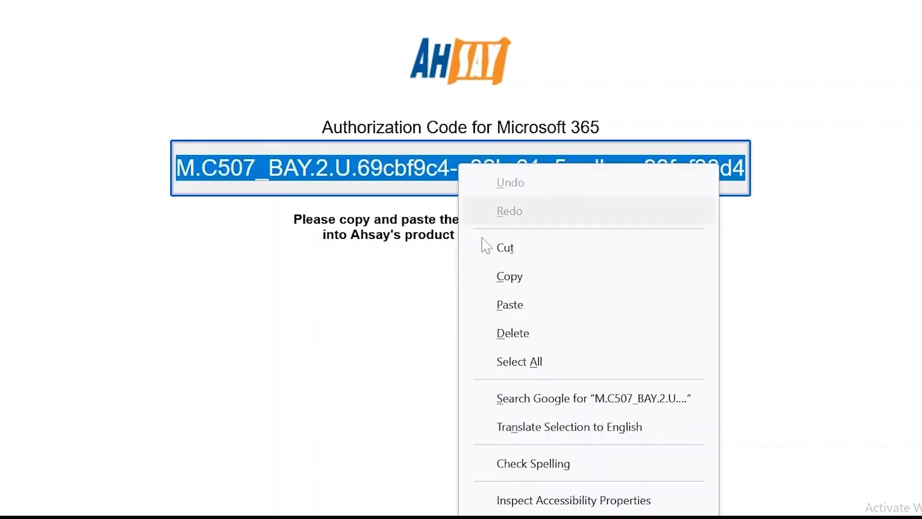
{"action": "left_click", "coordinate": [490, 275]}
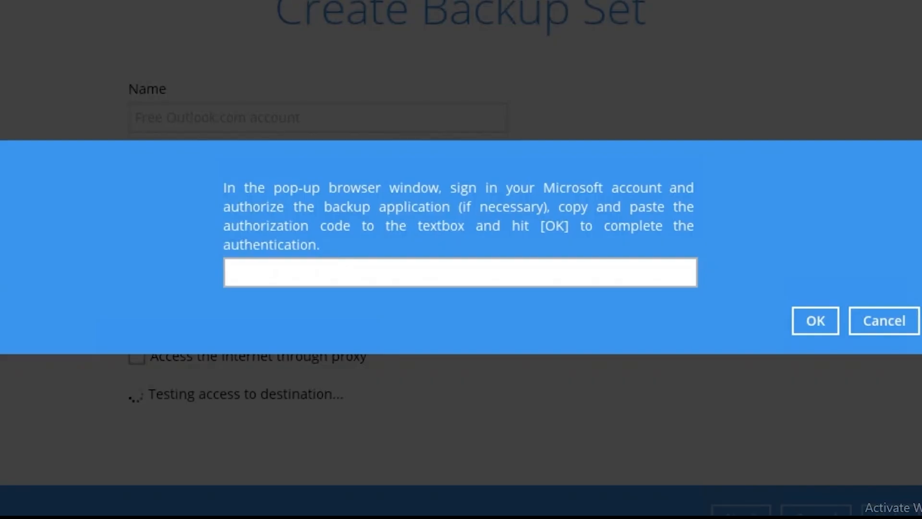
{"action": "left_click", "coordinate": [348, 283]}
{"action": "key", "text": "ctrl+v"}
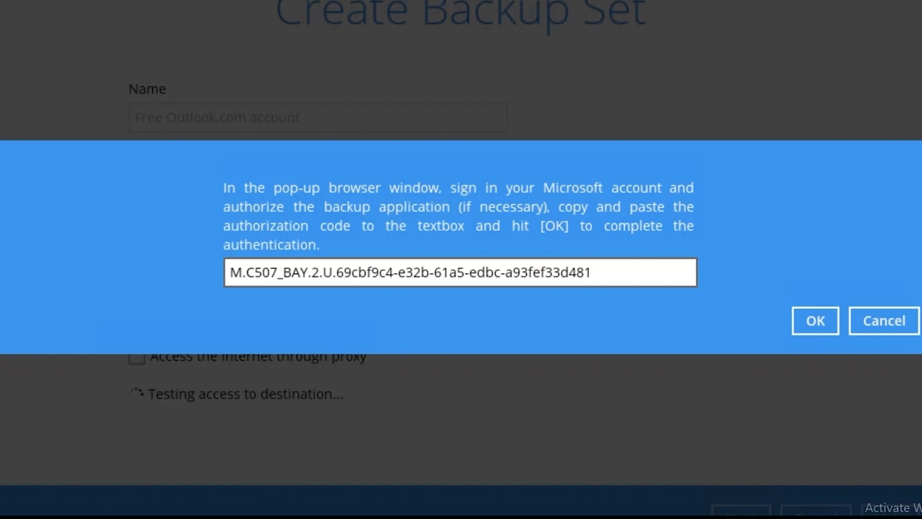
{"action": "left_click", "coordinate": [815, 321]}
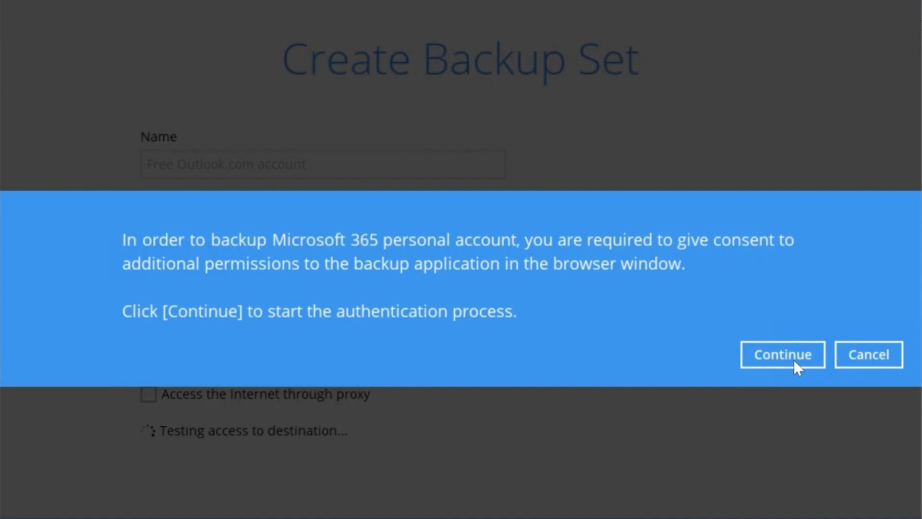
Continue to the additional consent page in the browser and accept the extra permissions for Ahsay-microsoft365
{"action": "left_click", "coordinate": [766, 350]}
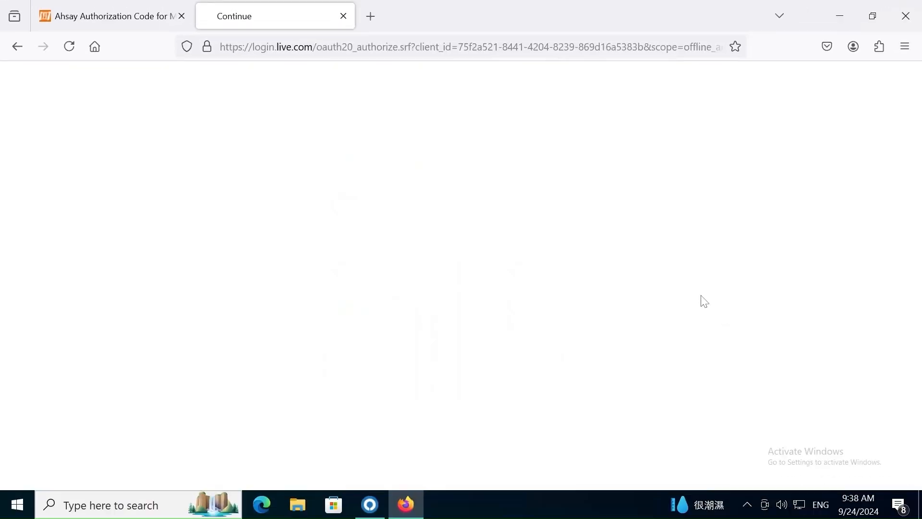
{"action": "scroll", "coordinate": [701, 300], "scroll_direction": "down", "scroll_amount": 4}
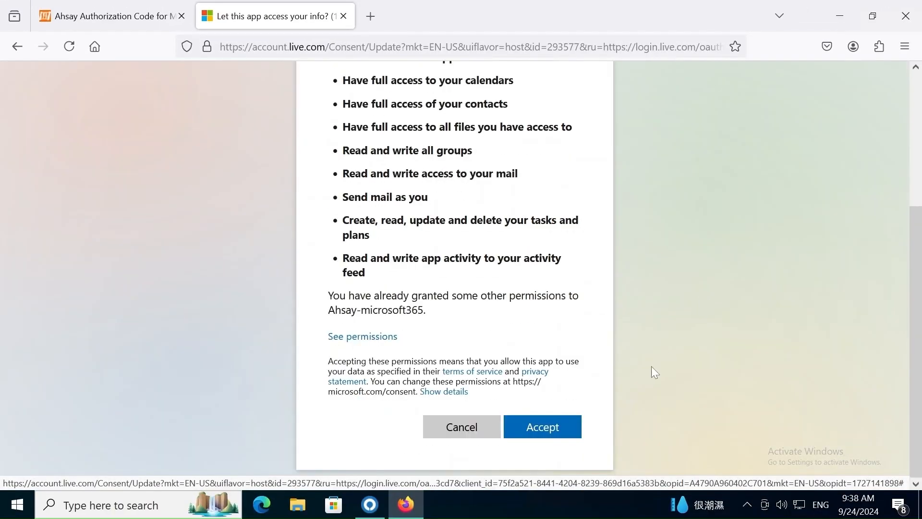
{"action": "left_click", "coordinate": [545, 427]}
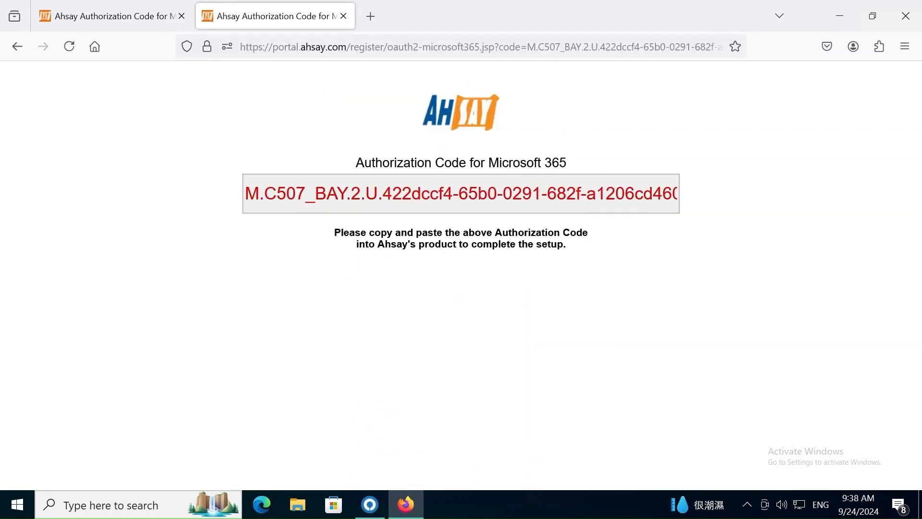
Copy the second authorization code from the browser and submit it in AhsayOBM to complete the authentication
{"action": "right_click", "coordinate": [478, 193]}
{"action": "left_click", "coordinate": [504, 262]}
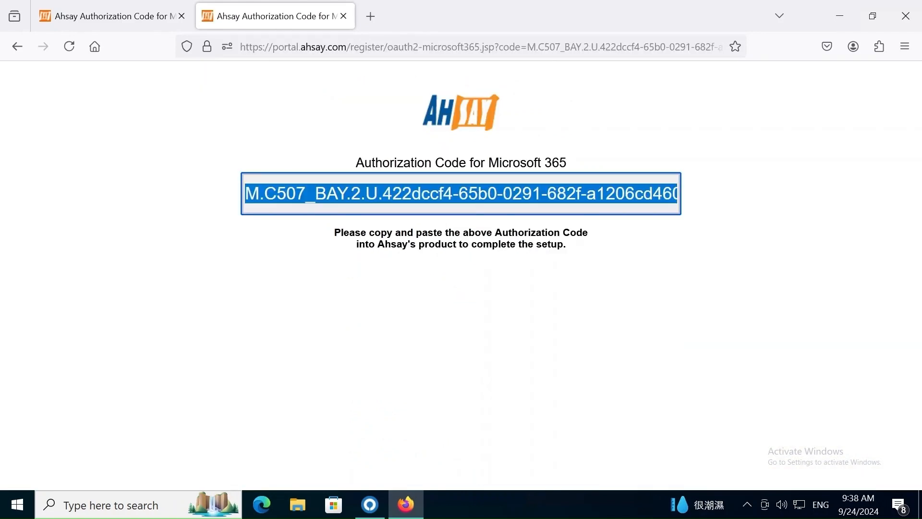
{"action": "left_click", "coordinate": [369, 505]}
{"action": "left_click", "coordinate": [384, 273]}
{"action": "key", "text": "ctrl+v"}
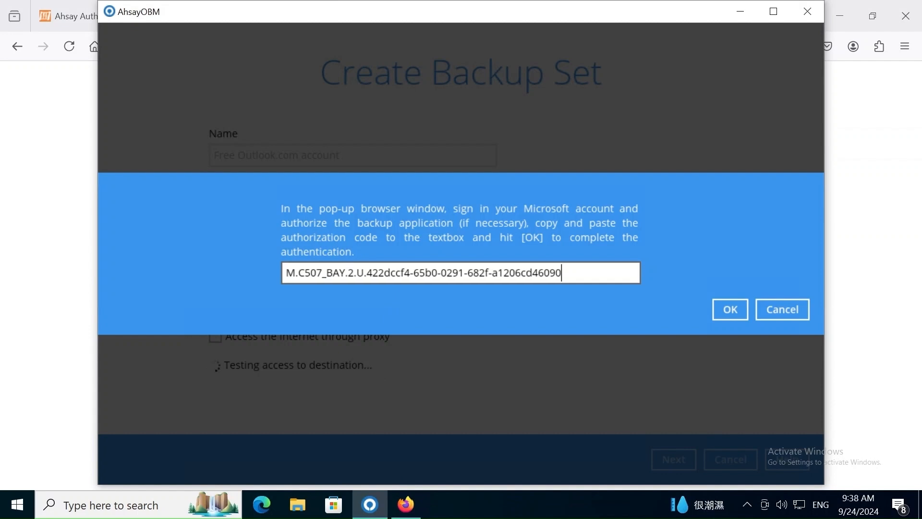
{"action": "left_click", "coordinate": [739, 312]}
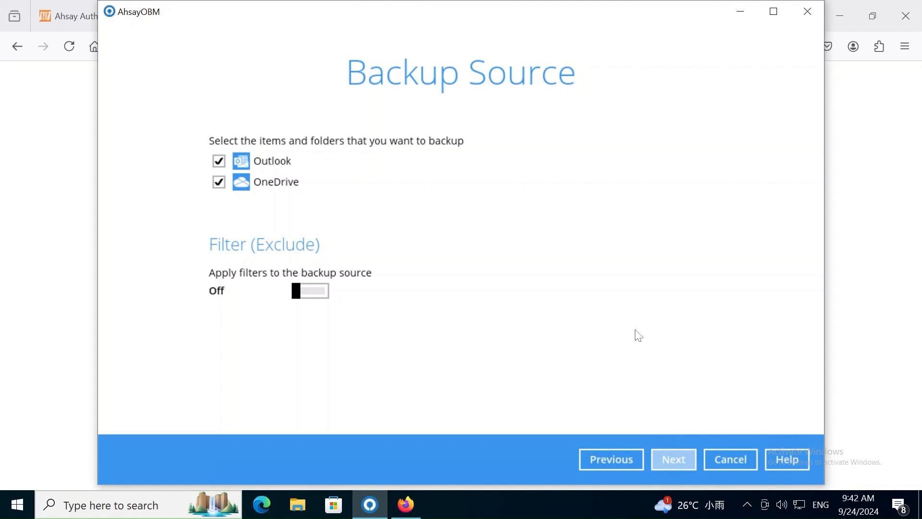
Accept Outlook and OneDrive as the backup source and turn on scheduled backup with a new schedule
{"action": "left_click", "coordinate": [672, 460]}
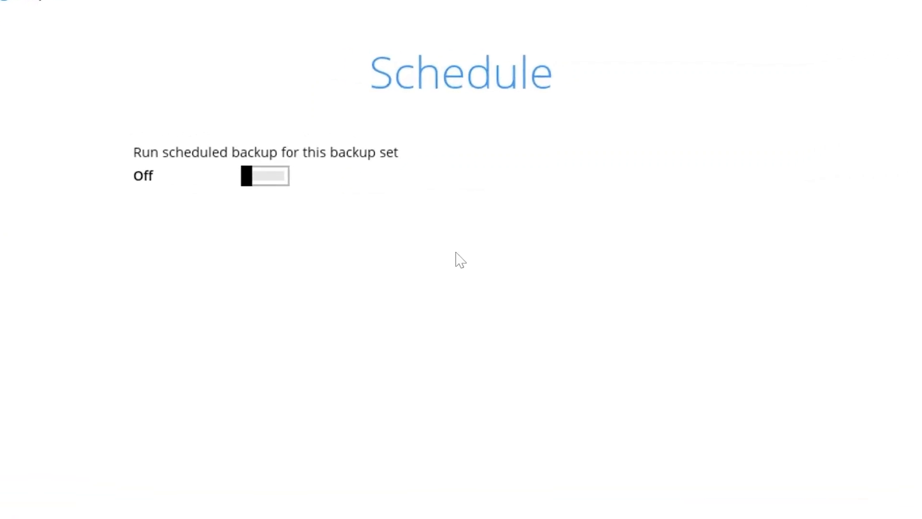
{"action": "left_click", "coordinate": [309, 153]}
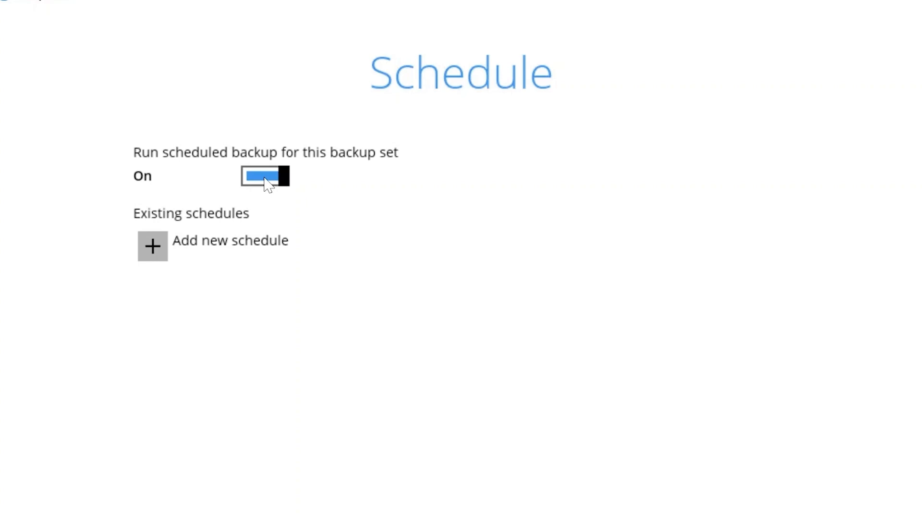
{"action": "left_click", "coordinate": [152, 246]}
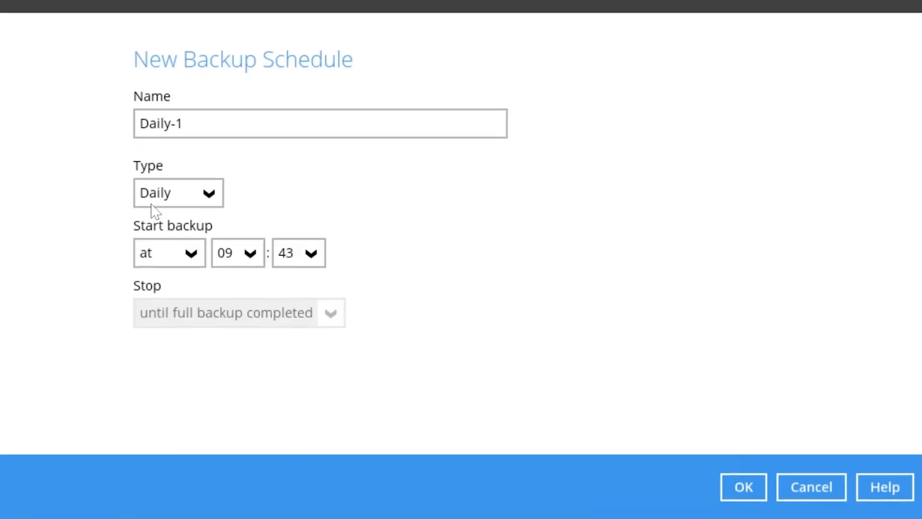
Name the new backup schedule "Daily backup at 18:00"
{"action": "left_click_drag", "start_coordinate": [184, 124], "coordinate": [107, 124]}
{"action": "type", "text": "Dail"}
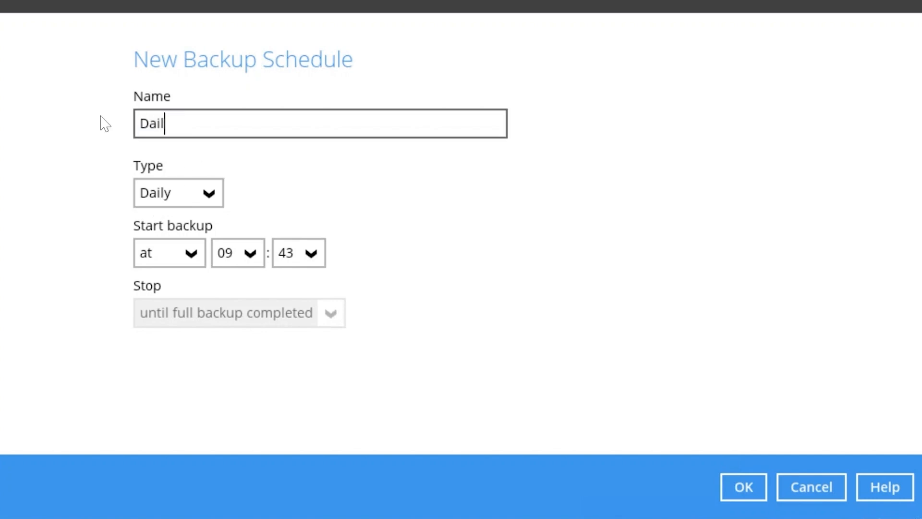
{"action": "type", "text": "y backup at"}
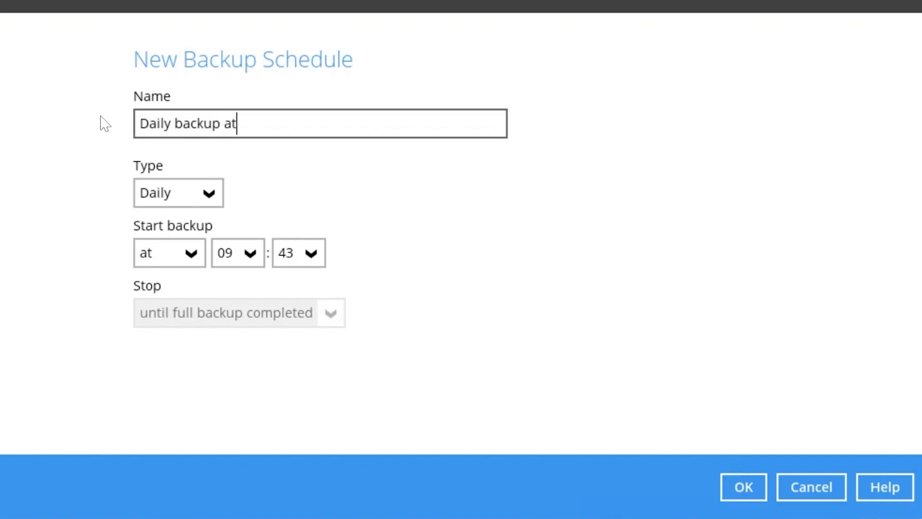
{"action": "type", "text": " 18:00"}
Keep the schedule type as Daily and set the backup start time to 18:00
{"action": "left_click", "coordinate": [202, 199]}
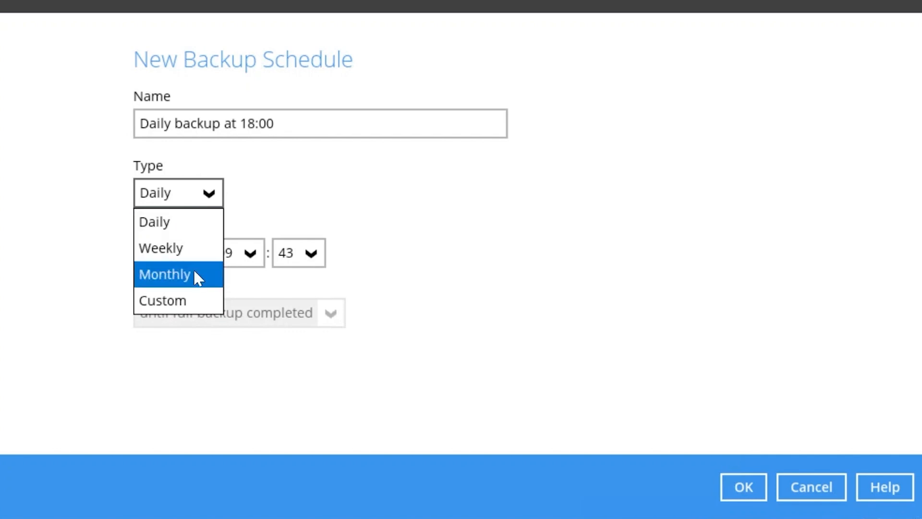
{"action": "left_click", "coordinate": [303, 213]}
{"action": "left_click", "coordinate": [258, 263]}
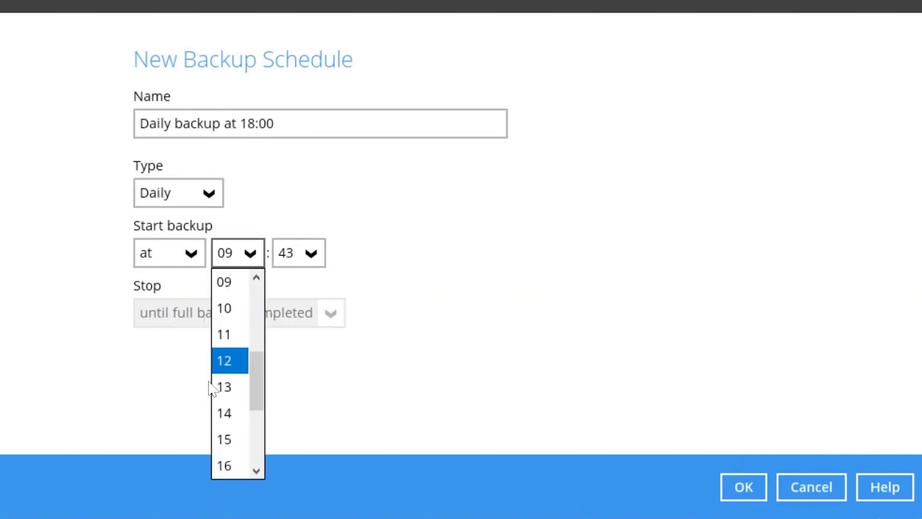
{"action": "scroll", "coordinate": [224, 384], "scroll_direction": "down", "scroll_amount": 3}
{"action": "left_click", "coordinate": [226, 334]}
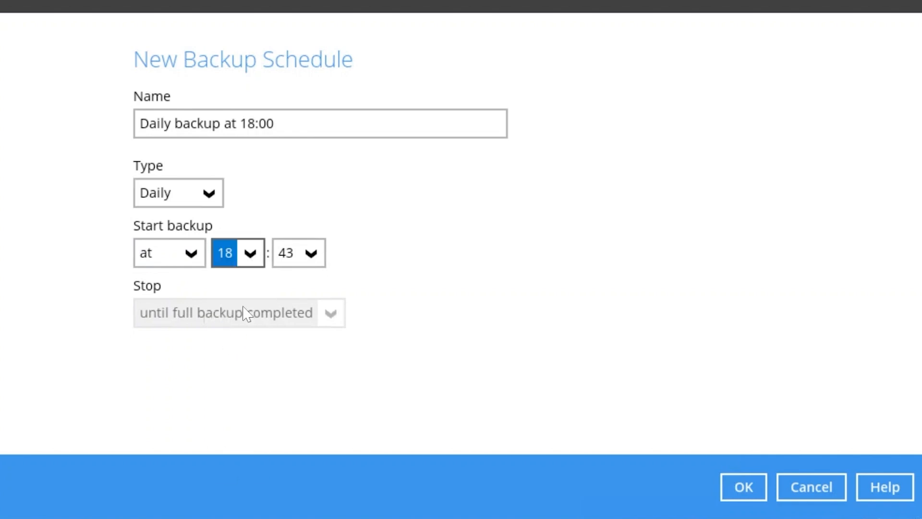
{"action": "left_click", "coordinate": [307, 253]}
{"action": "left_click_drag", "start_coordinate": [323, 414], "coordinate": [329, 284]}
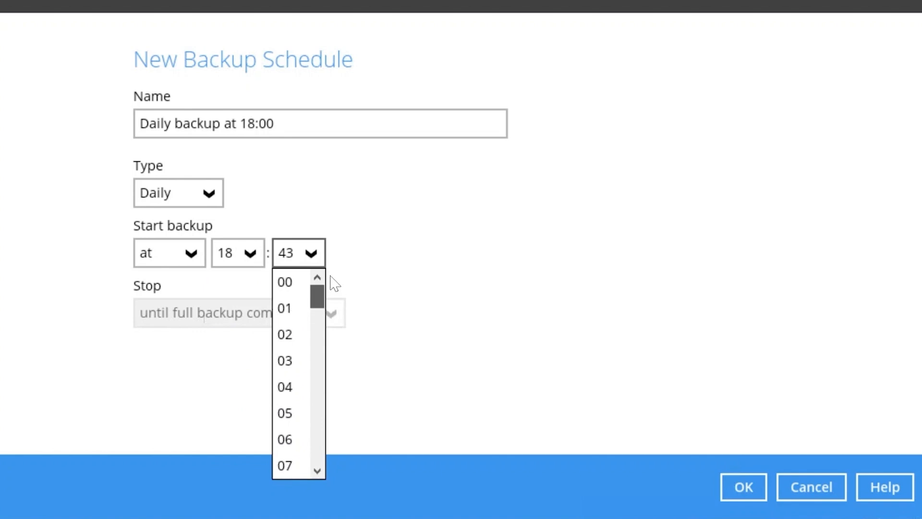
{"action": "left_click", "coordinate": [295, 284]}
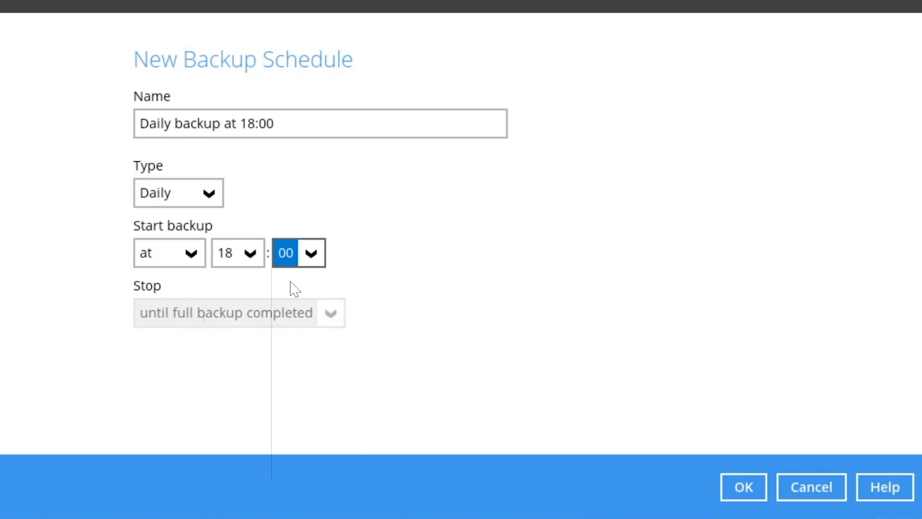
{"action": "left_click", "coordinate": [185, 255]}
{"action": "left_click", "coordinate": [170, 311]}
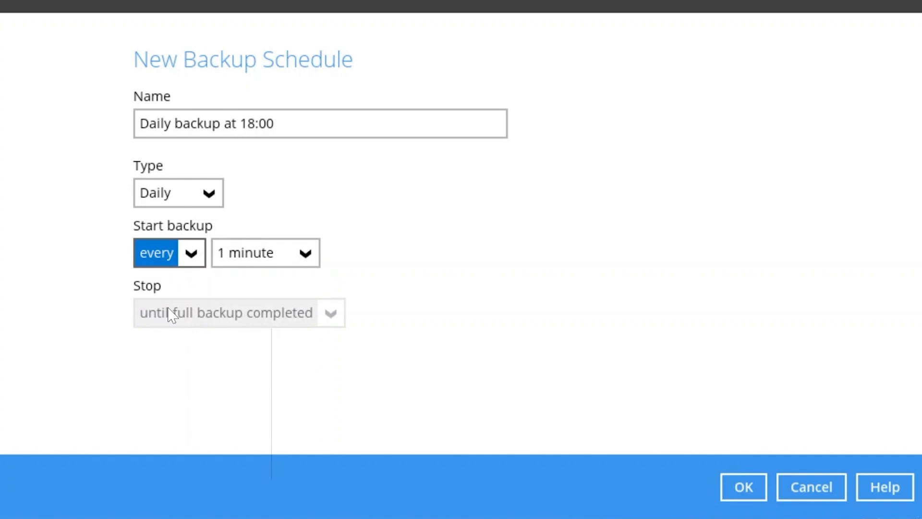
{"action": "left_click", "coordinate": [316, 258]}
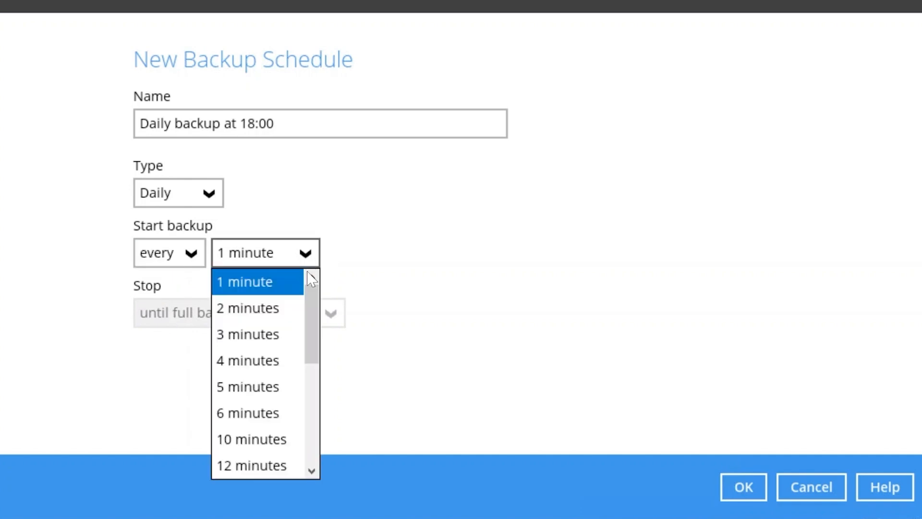
{"action": "left_click_drag", "start_coordinate": [308, 292], "coordinate": [313, 431]}
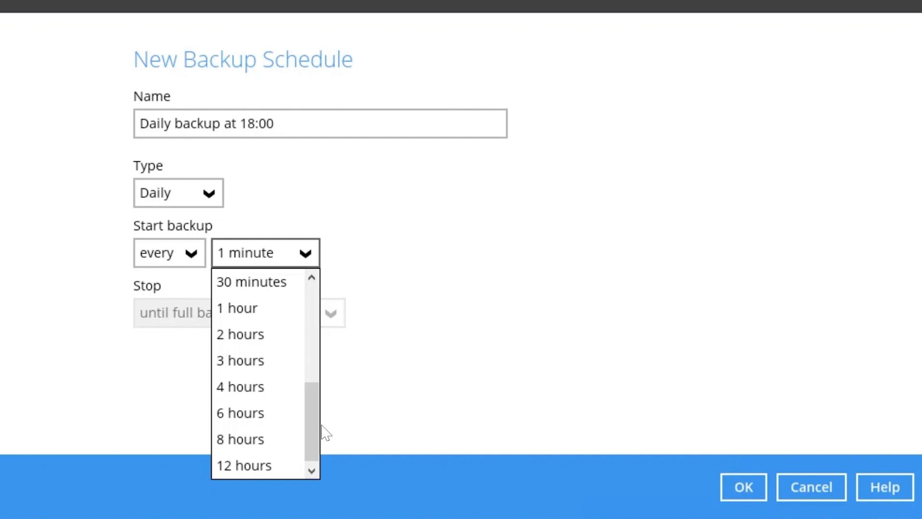
{"action": "left_click", "coordinate": [391, 357]}
{"action": "left_click", "coordinate": [194, 256]}
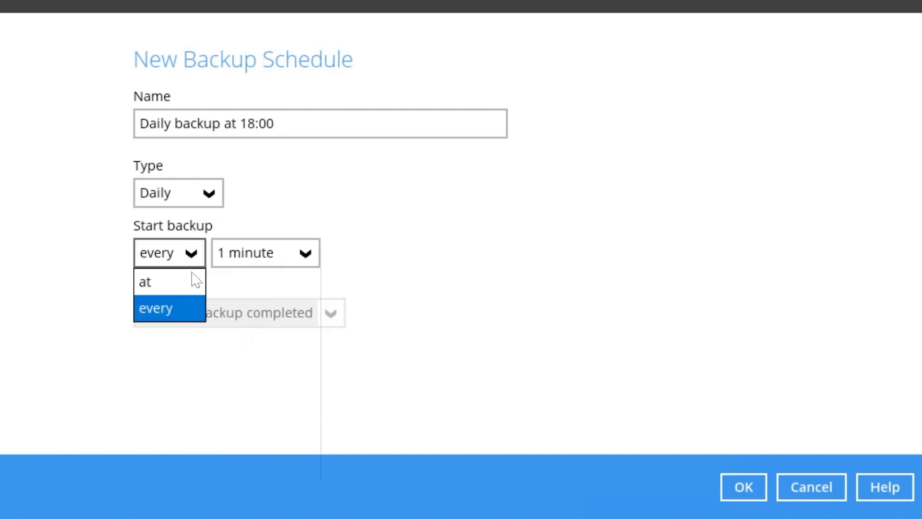
{"action": "left_click", "coordinate": [188, 281]}
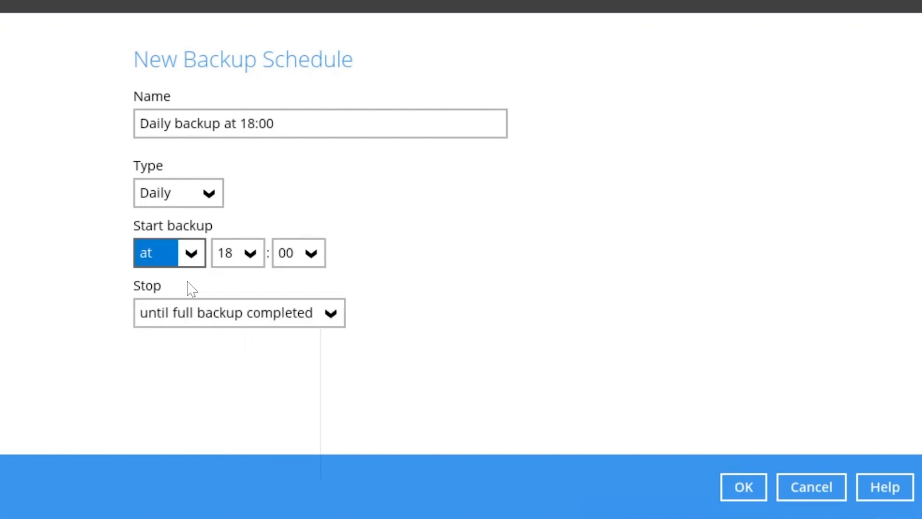
{"action": "left_click", "coordinate": [302, 318]}
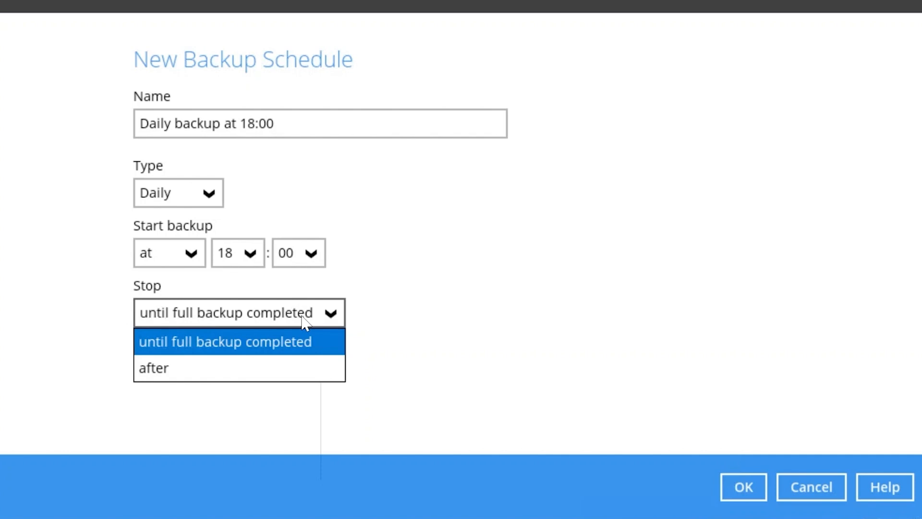
{"action": "left_click", "coordinate": [282, 370]}
{"action": "left_click", "coordinate": [475, 315]}
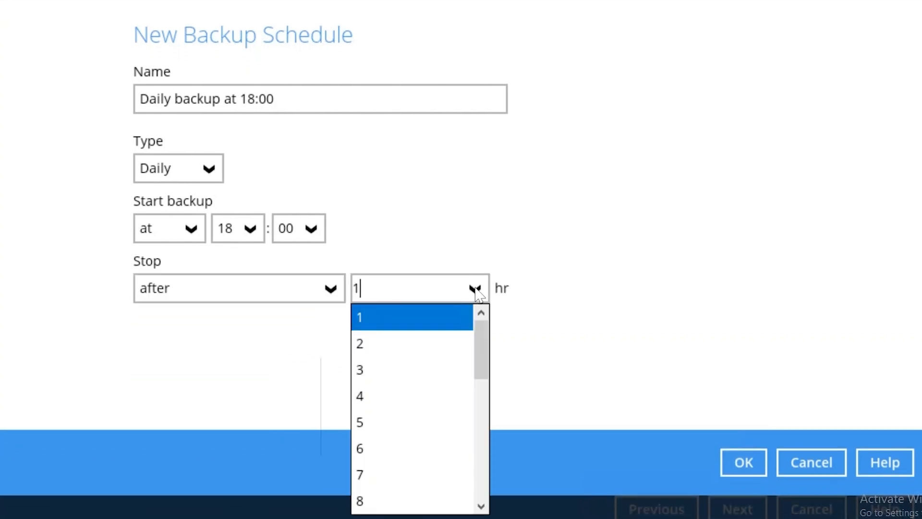
{"action": "left_click_drag", "start_coordinate": [486, 336], "coordinate": [482, 473]}
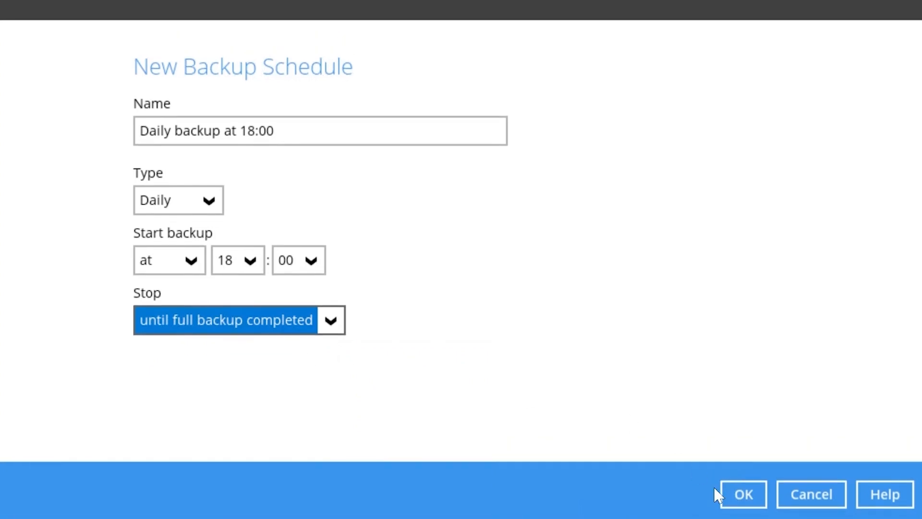
Save the backup schedule and set the destination backup mode to Concurrent with Unlimited maximum concurrent backup destinations
{"action": "left_click", "coordinate": [732, 497]}
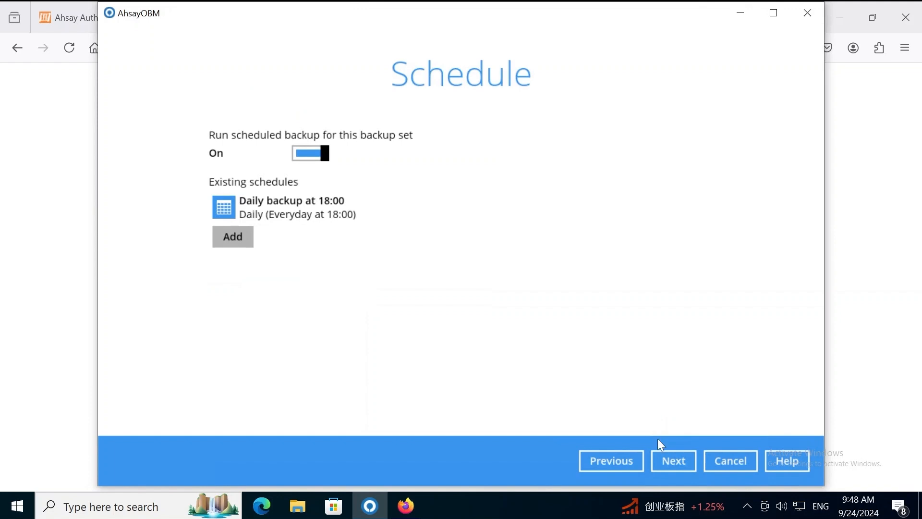
{"action": "left_click", "coordinate": [670, 462]}
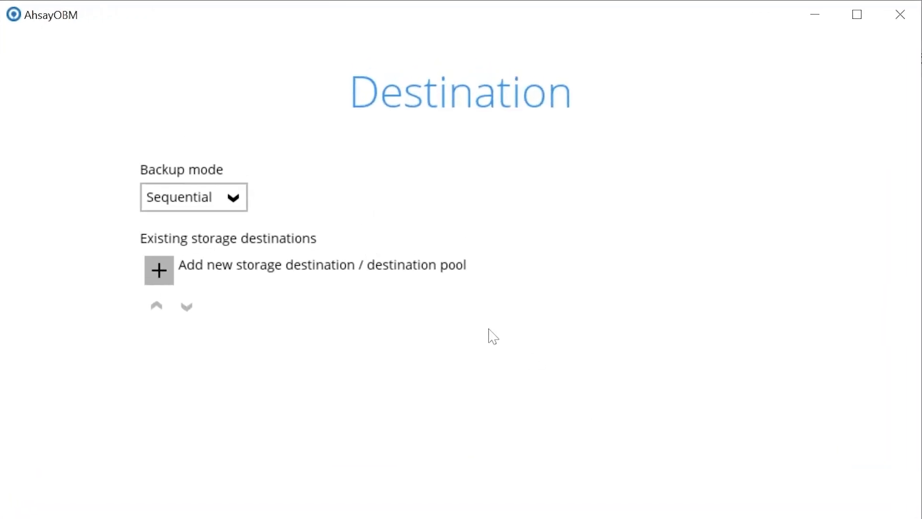
{"action": "left_click", "coordinate": [242, 202]}
{"action": "left_click", "coordinate": [230, 231]}
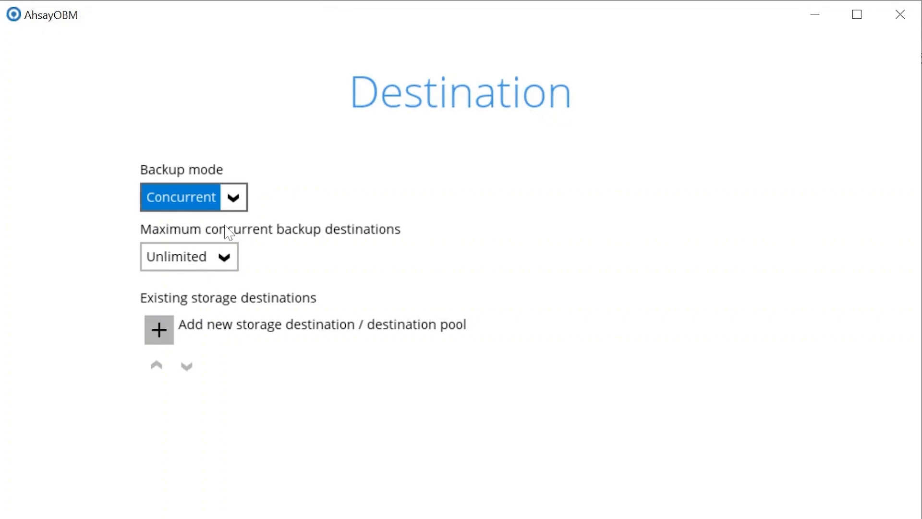
{"action": "left_click", "coordinate": [225, 258]}
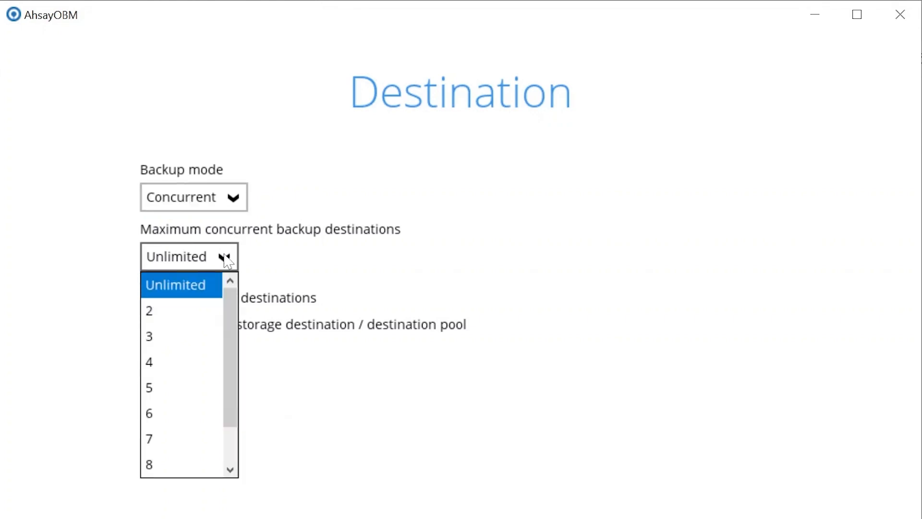
{"action": "left_click", "coordinate": [298, 252]}
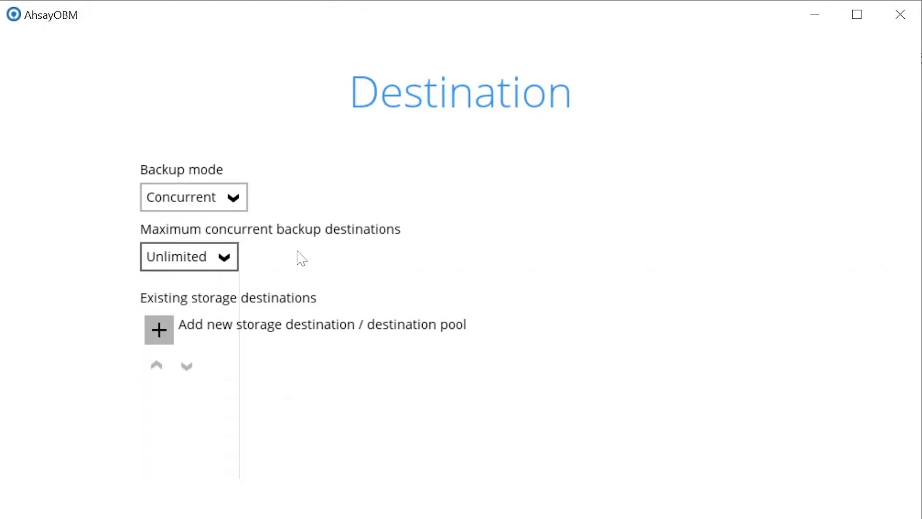
Add Ahsay Drive (Singapore/Singapore) as the first storage destination without proxy access
{"action": "left_click", "coordinate": [161, 332]}
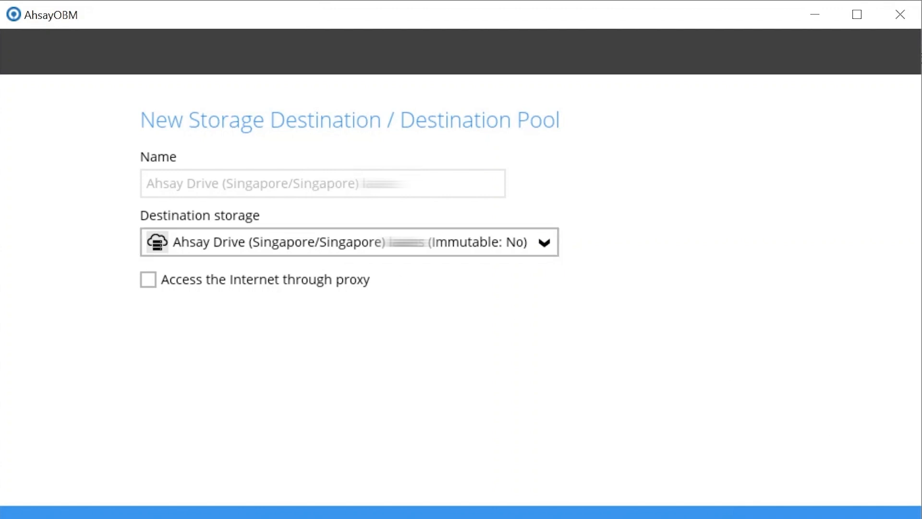
{"action": "left_click", "coordinate": [797, 516]}
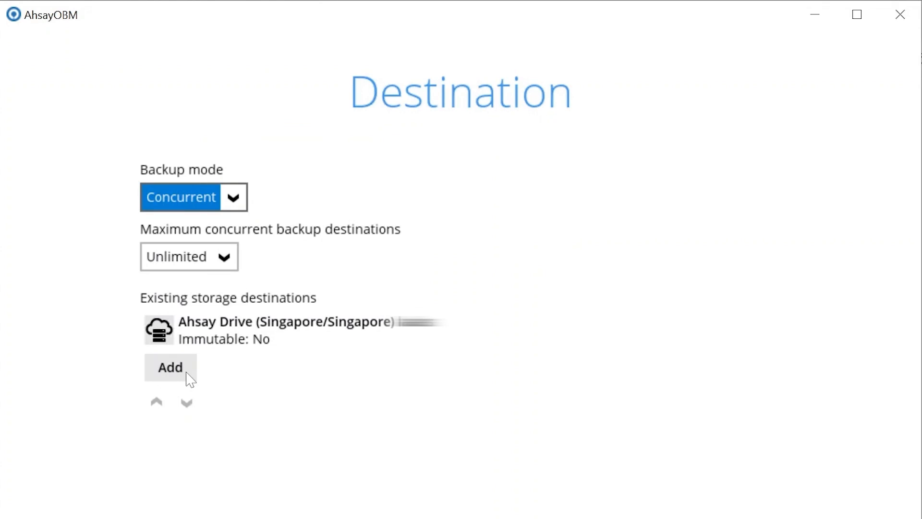
Add a second storage destination of type Local / Mapped Drive / Network Drive / Removable Drive with the path D:\backup1
{"action": "left_click", "coordinate": [186, 374]}
{"action": "left_click", "coordinate": [295, 248]}
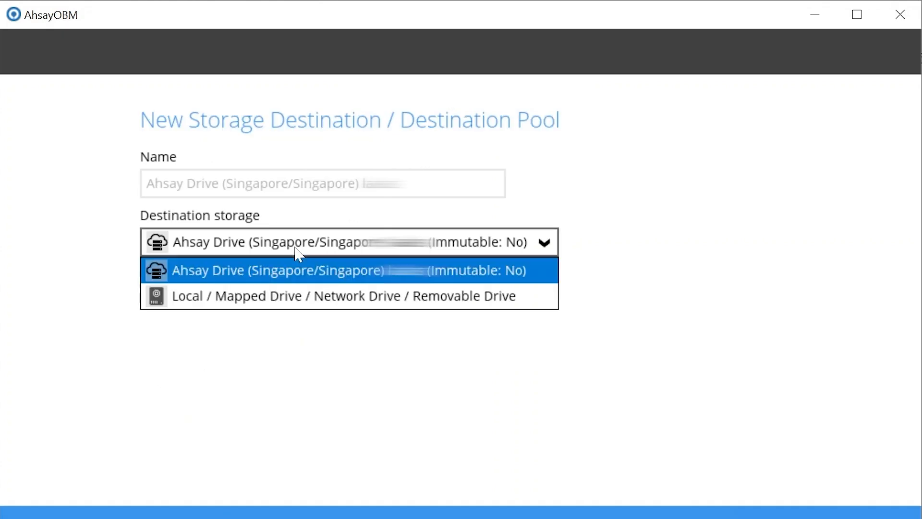
{"action": "left_click", "coordinate": [321, 296]}
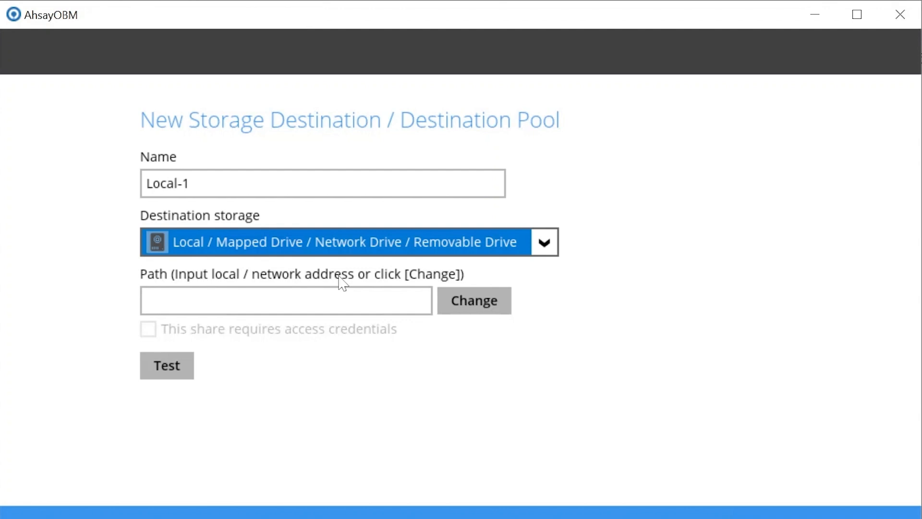
{"action": "left_click", "coordinate": [482, 307]}
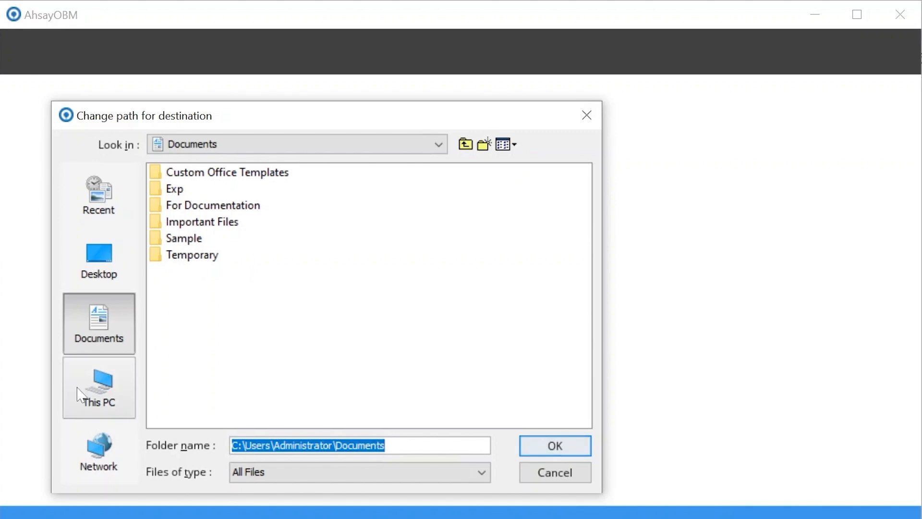
{"action": "left_click", "coordinate": [99, 386]}
{"action": "left_click", "coordinate": [193, 356]}
{"action": "double_click", "coordinate": [193, 356]}
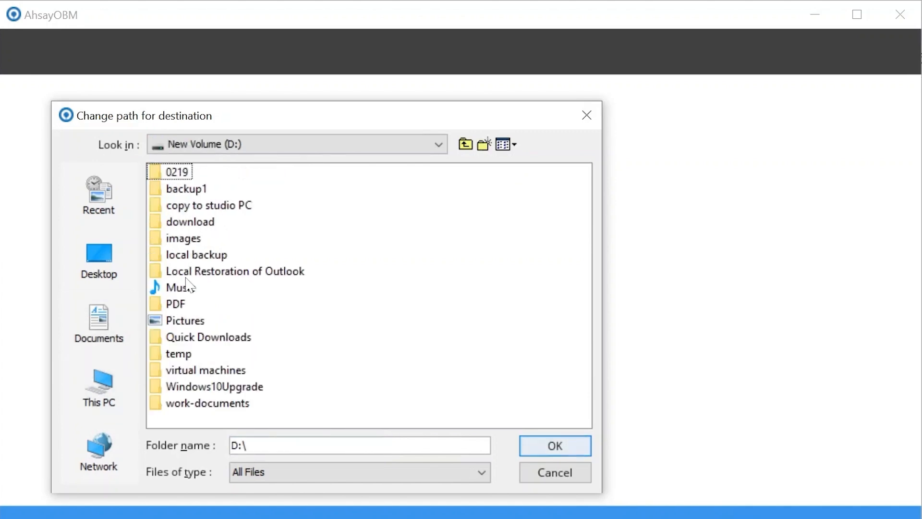
{"action": "left_click", "coordinate": [182, 192]}
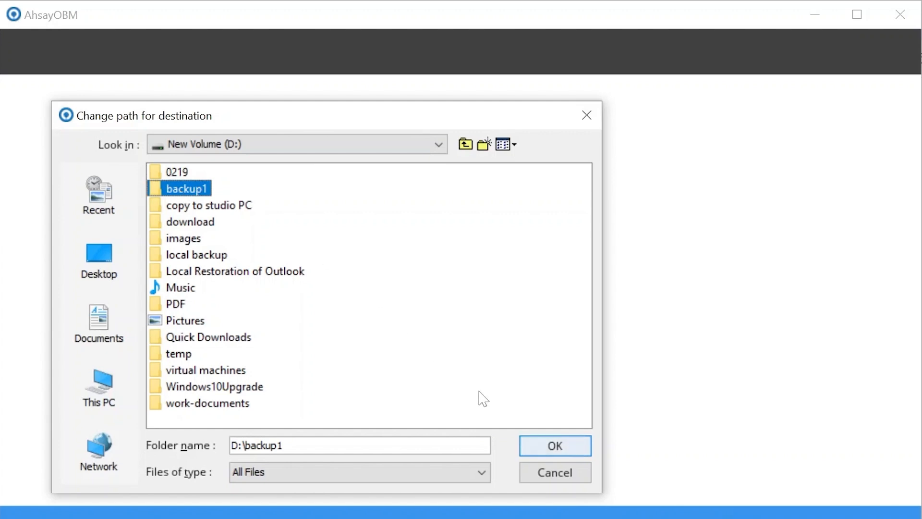
{"action": "left_click", "coordinate": [538, 443]}
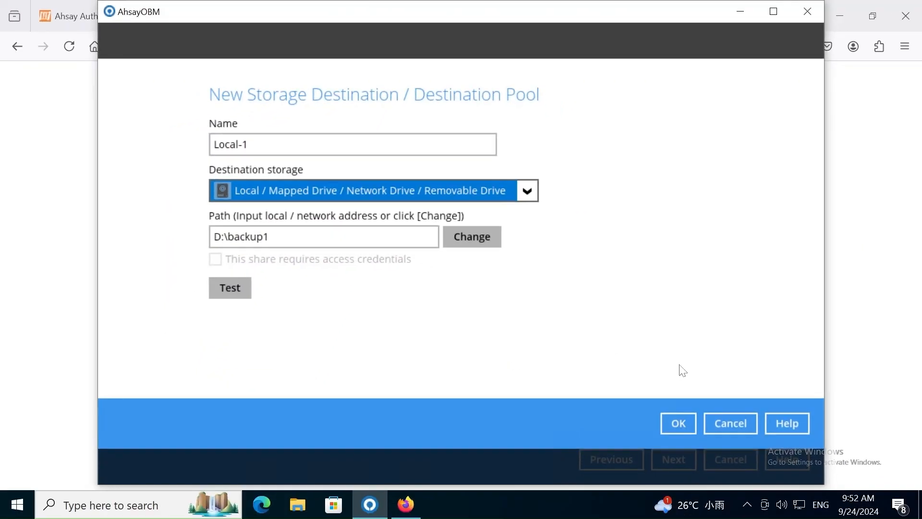
{"action": "left_click", "coordinate": [670, 422]}
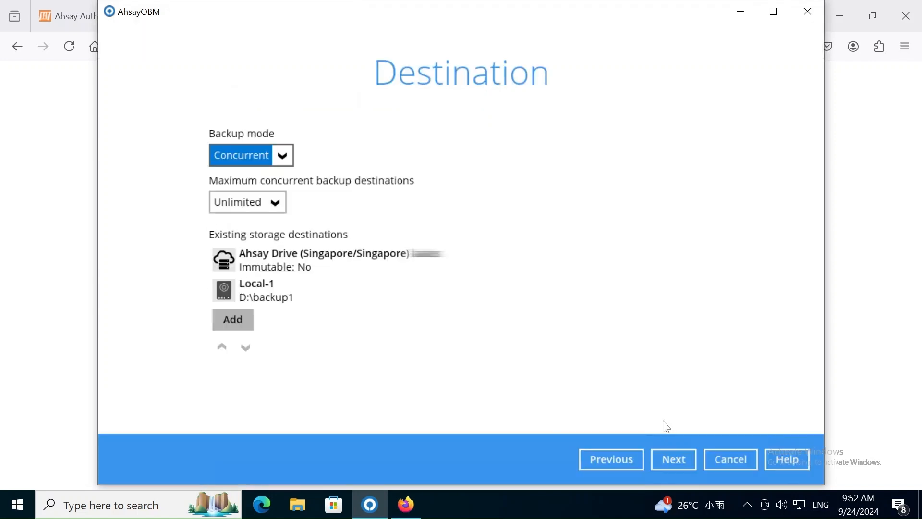
Accept the Default encryption type with its encryption key and finish creating the backup set without running a backup
{"action": "left_click", "coordinate": [684, 460]}
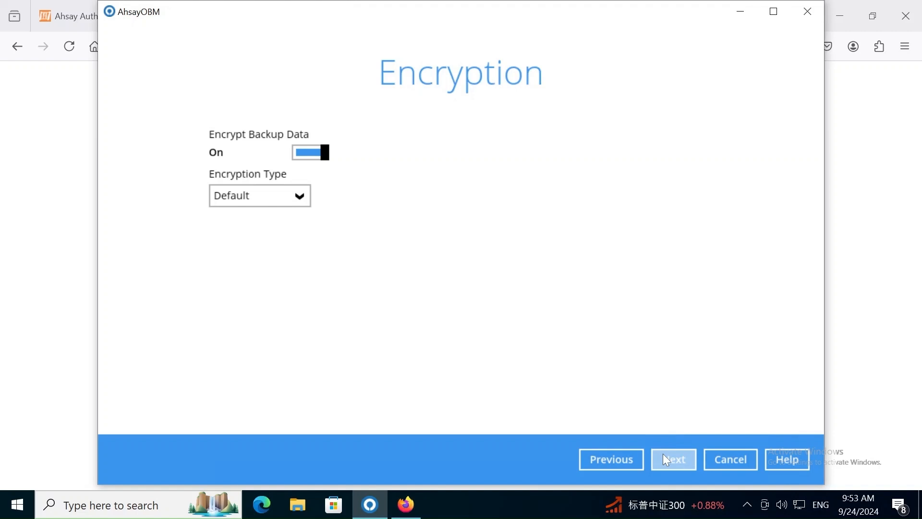
{"action": "left_click", "coordinate": [663, 455]}
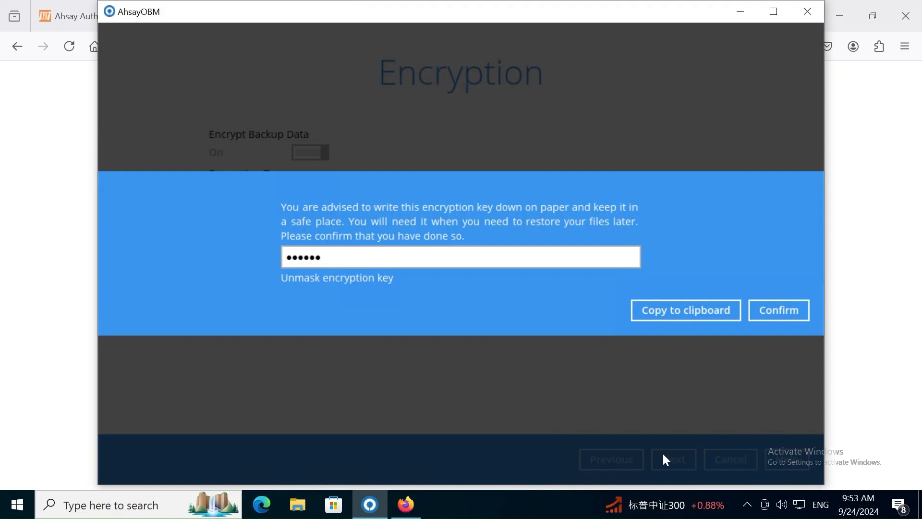
{"action": "left_click", "coordinate": [784, 309]}
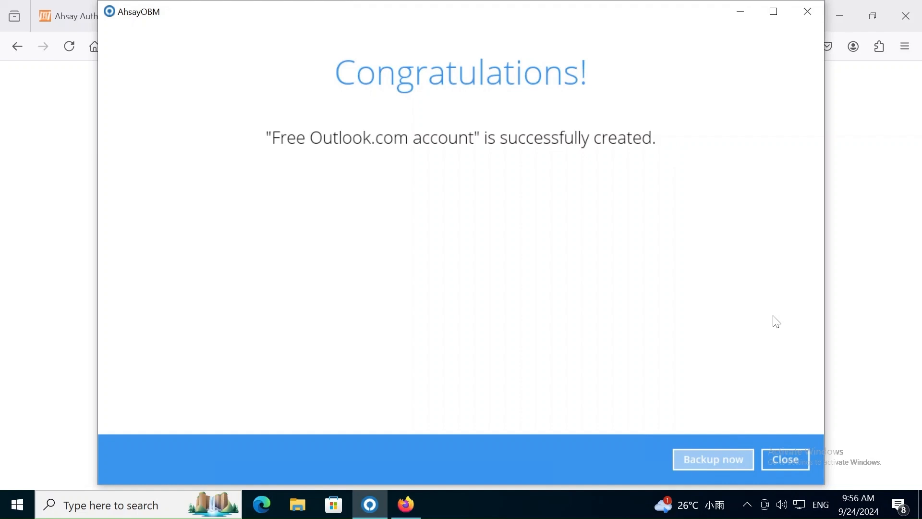
{"action": "left_click", "coordinate": [782, 461]}
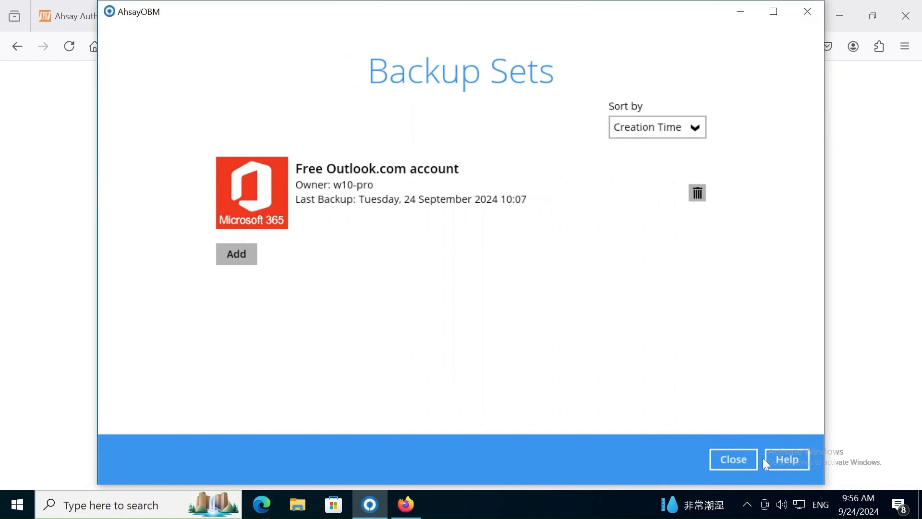
In the "Free Outlook.com account" backup set, turn on Windows User Authentication and enter the Windows user's password
{"action": "left_click", "coordinate": [483, 192]}
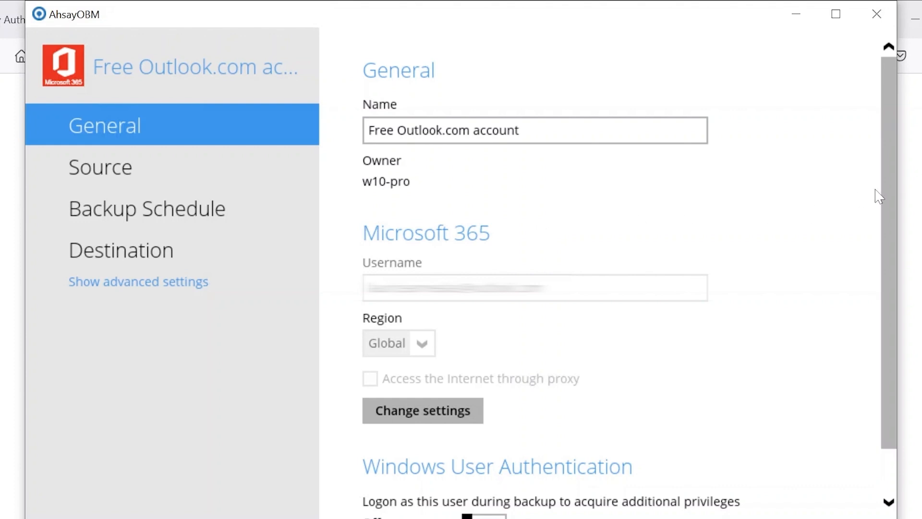
{"action": "left_click_drag", "start_coordinate": [886, 183], "coordinate": [883, 291]}
{"action": "left_click", "coordinate": [483, 469]}
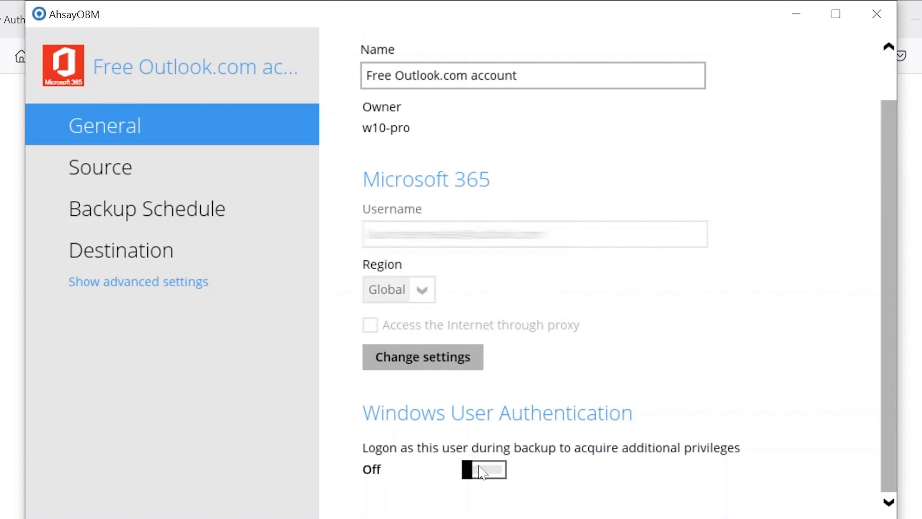
{"action": "scroll", "coordinate": [478, 469], "scroll_direction": "down", "scroll_amount": 3}
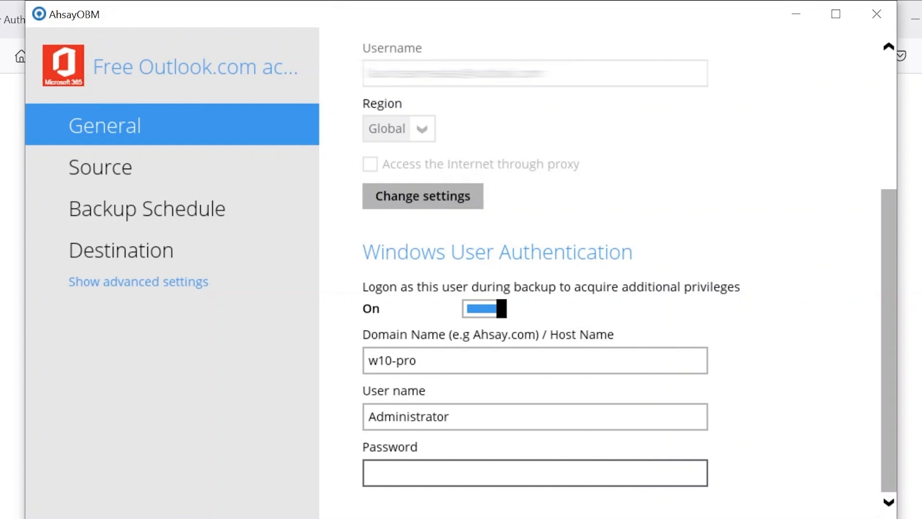
{"action": "type", "text": "********"}
Show the backup set's advanced settings and review the deduplication scope and block size
{"action": "left_click", "coordinate": [186, 284]}
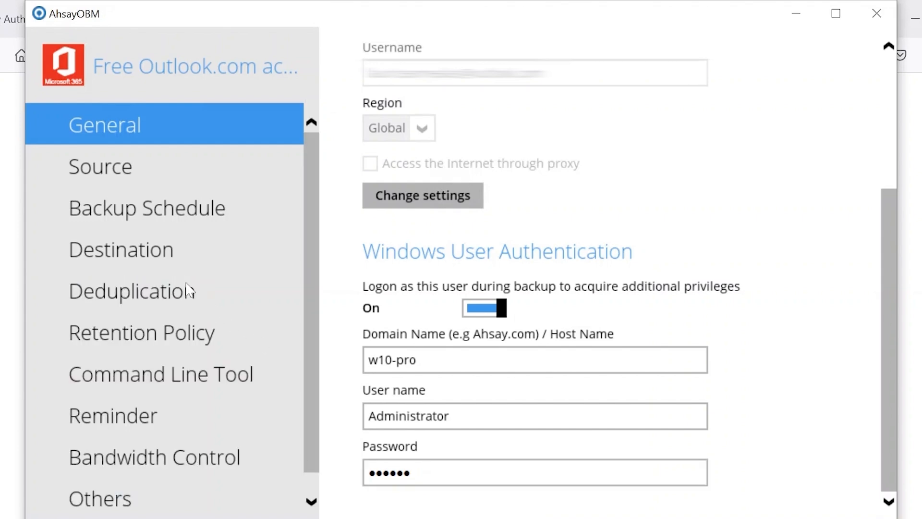
{"action": "left_click", "coordinate": [207, 297]}
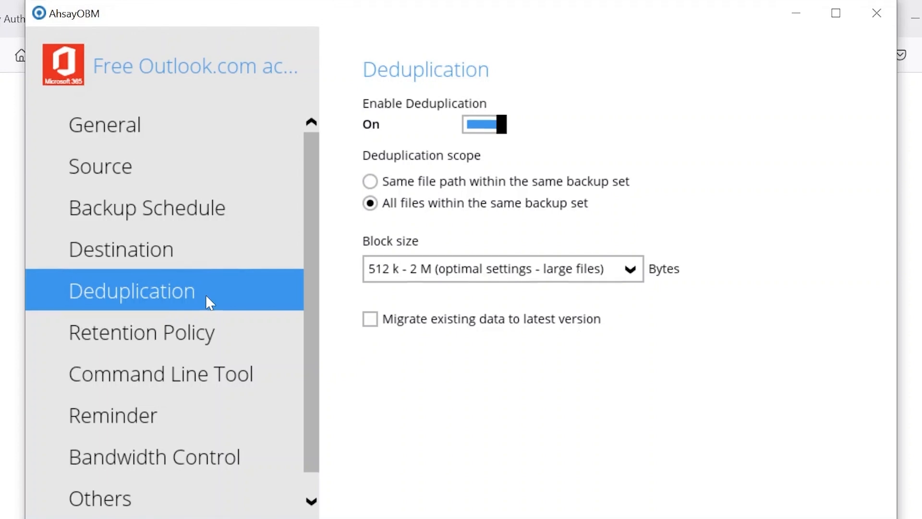
Show the backup set's retention policy and review the units available for keeping deleted files
{"action": "left_click", "coordinate": [242, 342]}
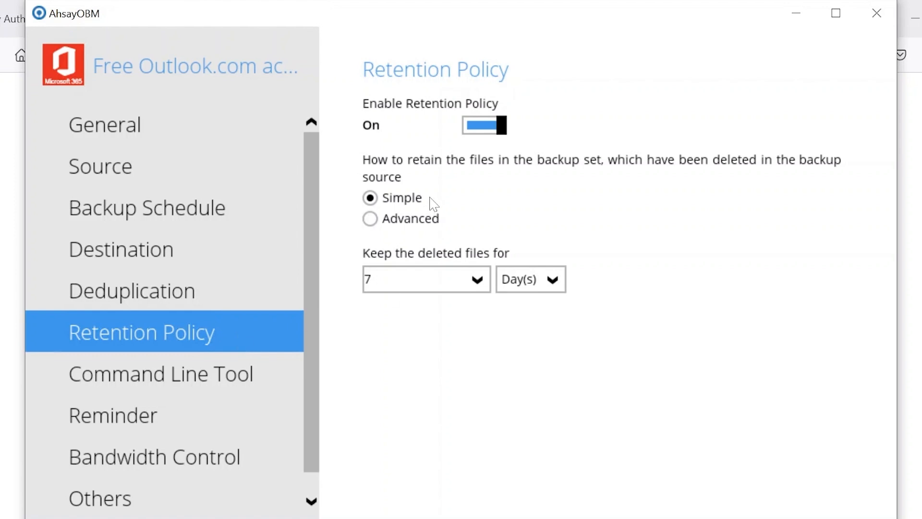
{"action": "left_click", "coordinate": [540, 281]}
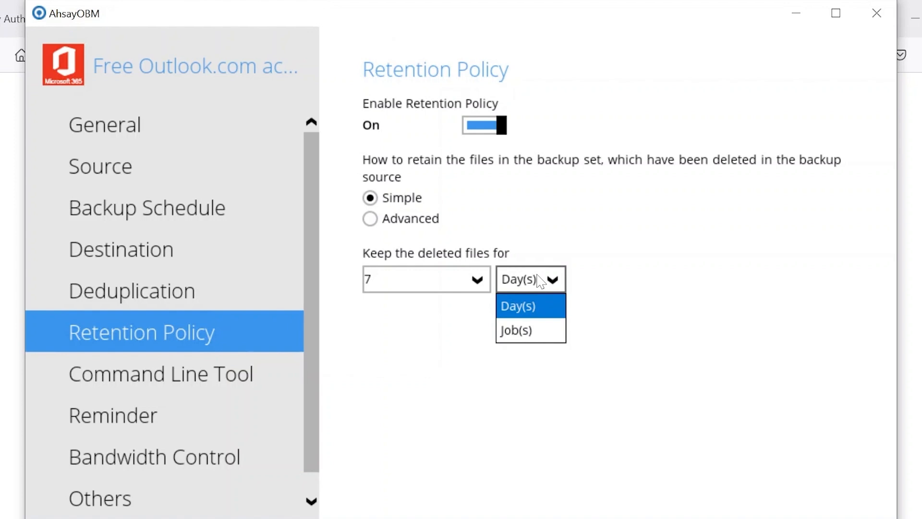
Switch the retention policy to Advanced and review the types offered for a new advanced policy without adding one
{"action": "left_click", "coordinate": [370, 220]}
{"action": "left_click", "coordinate": [372, 222]}
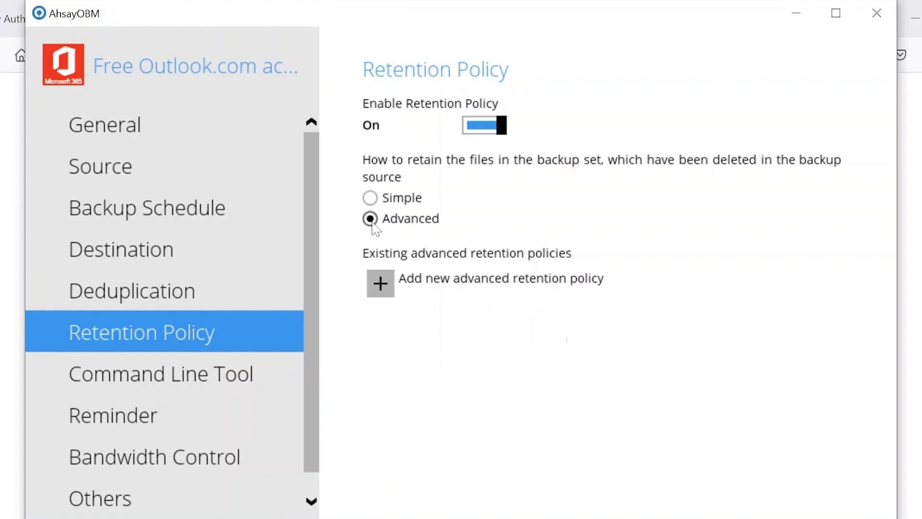
{"action": "left_click", "coordinate": [381, 284]}
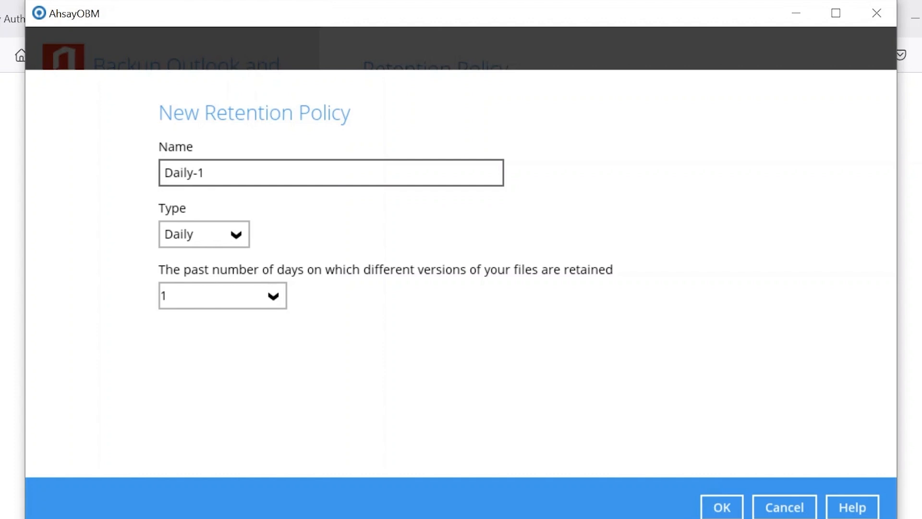
{"action": "left_click", "coordinate": [231, 234]}
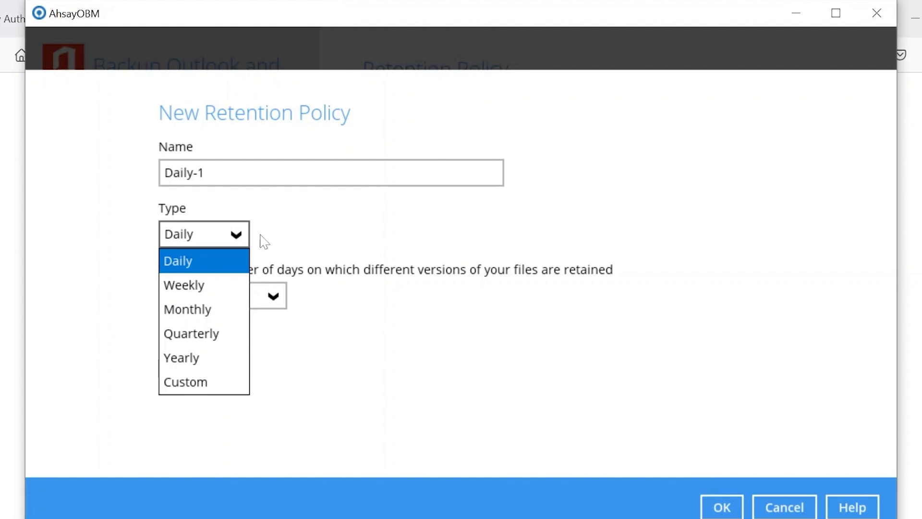
{"action": "left_click", "coordinate": [779, 503]}
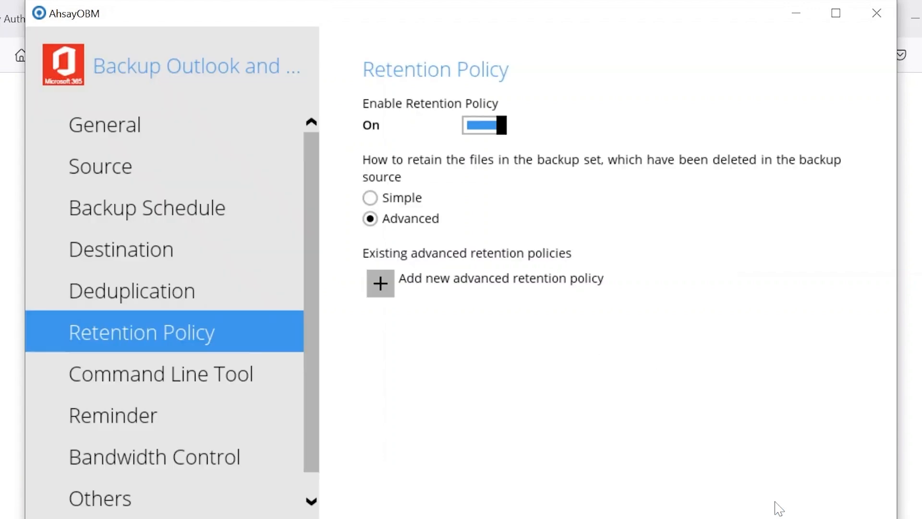
Set the retention policy to Simple and keep deleted files for 180 days
{"action": "left_click", "coordinate": [380, 199]}
{"action": "left_click_drag", "start_coordinate": [383, 279], "coordinate": [306, 246]}
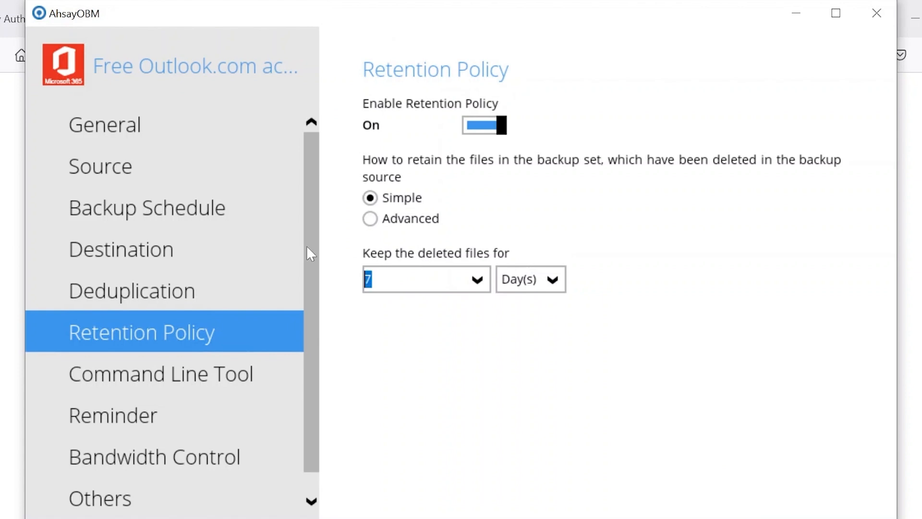
{"action": "type", "text": "180"}
Change the backup set's temporary directory for storing backup files to D:\temp
{"action": "left_click", "coordinate": [173, 499]}
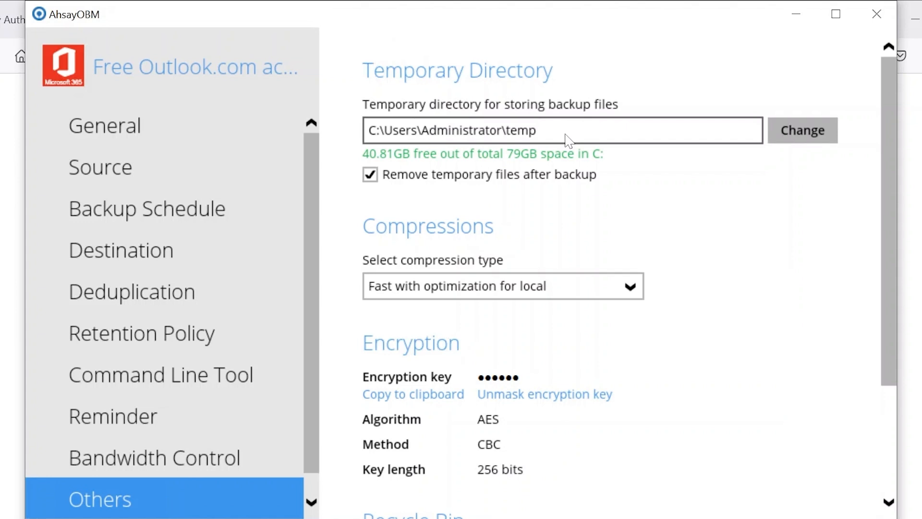
{"action": "left_click", "coordinate": [792, 130]}
{"action": "left_click", "coordinate": [385, 269]}
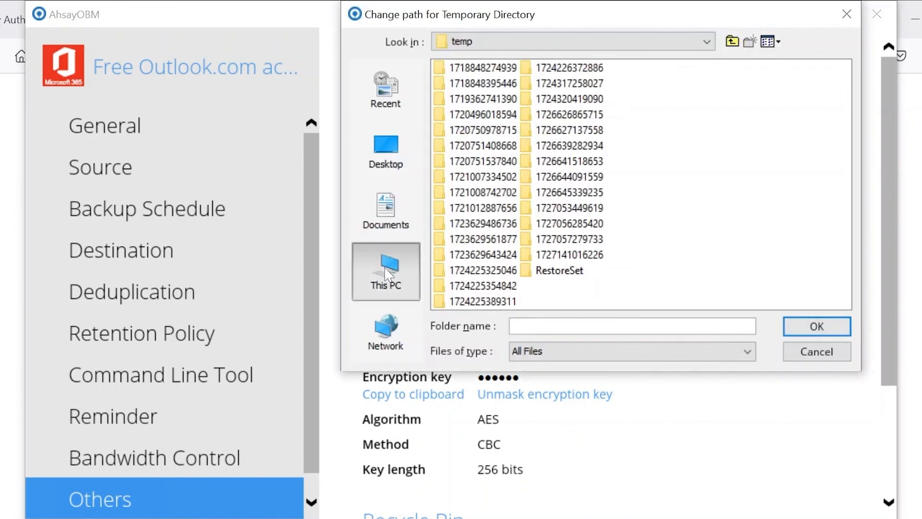
{"action": "left_click", "coordinate": [485, 239]}
{"action": "double_click", "coordinate": [485, 239]}
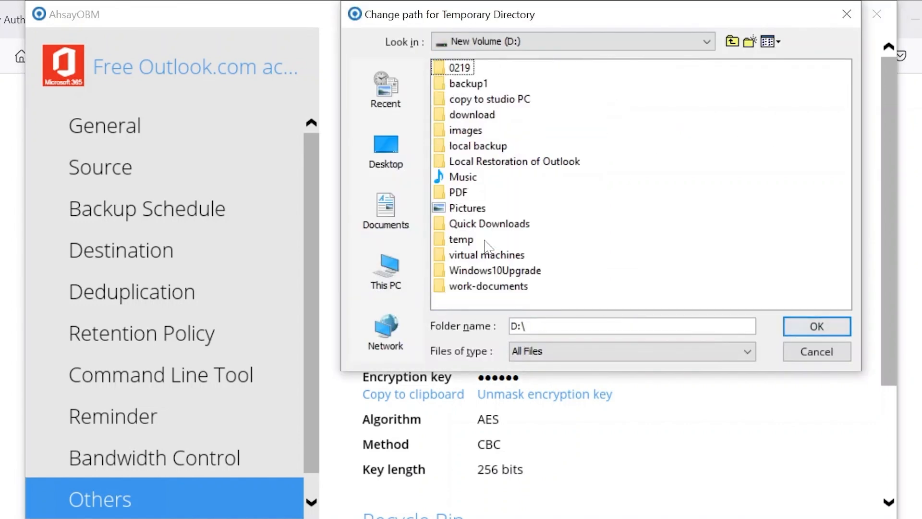
{"action": "left_click", "coordinate": [462, 240]}
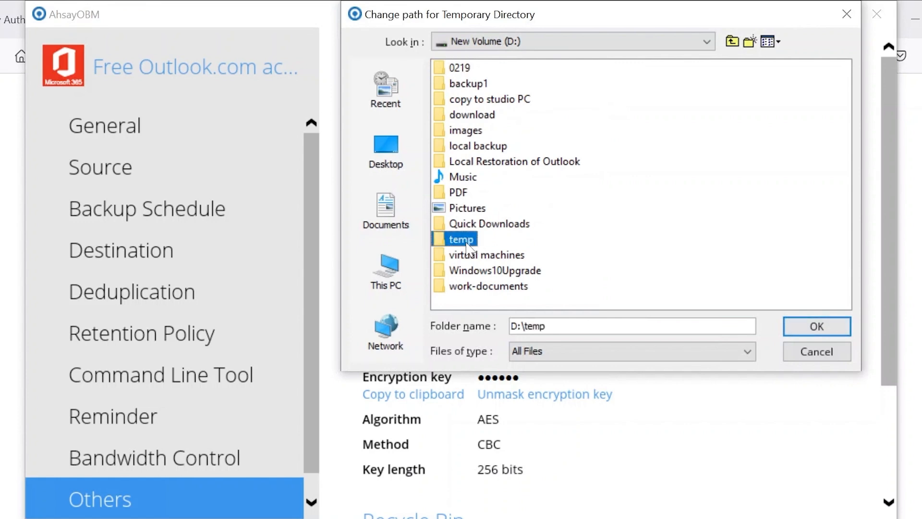
{"action": "left_click", "coordinate": [817, 327]}
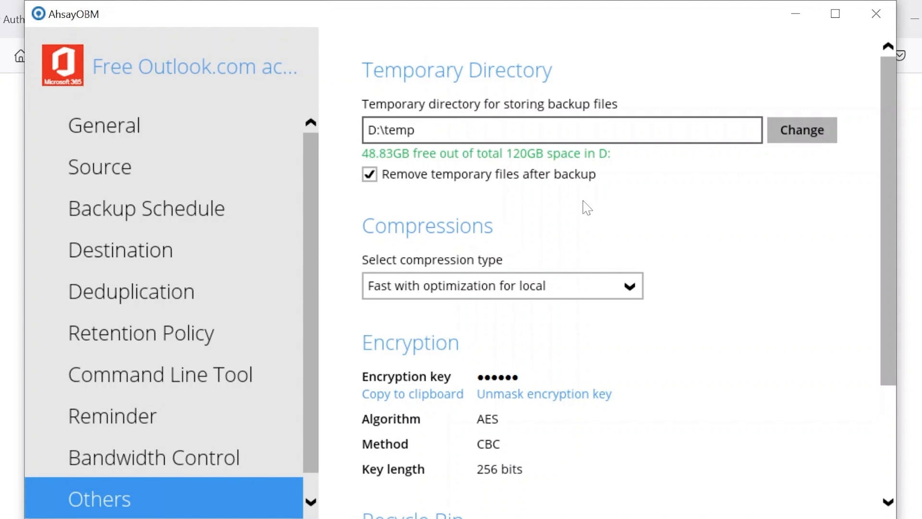
Review the available compression types, keep Fast with optimization for local, and save the backup set's settings
{"action": "left_click", "coordinate": [574, 287]}
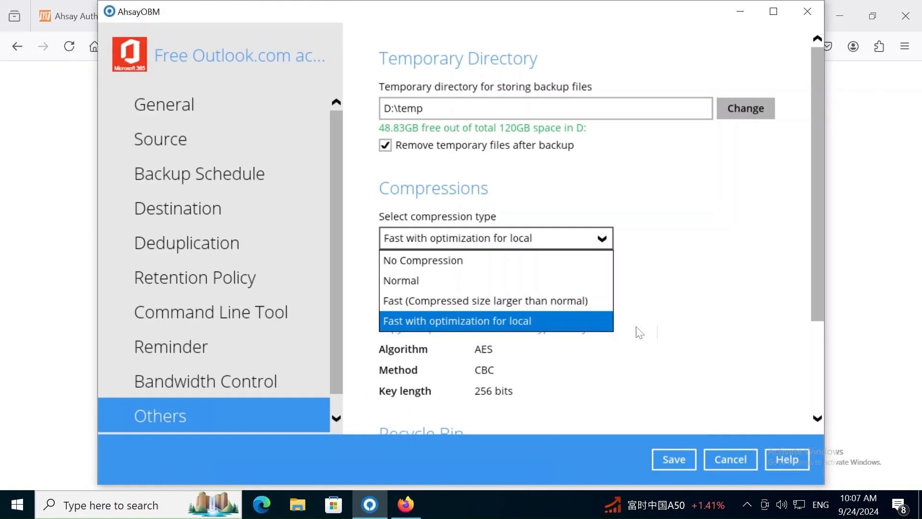
{"action": "left_click", "coordinate": [689, 333]}
{"action": "left_click", "coordinate": [672, 458]}
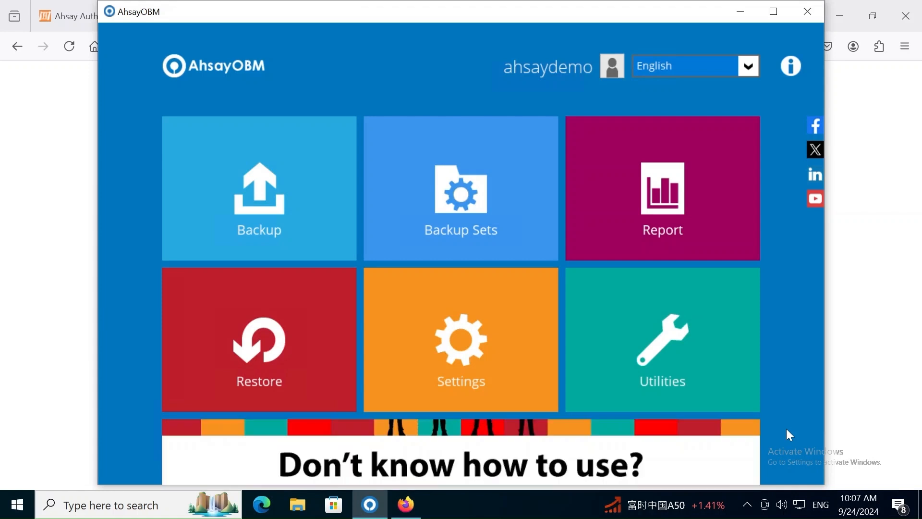
Run a backup of the "Free Outlook.com account" backup set to both Ahsay Drive and Local-1 (D:\backup1)
{"action": "left_click", "coordinate": [228, 180]}
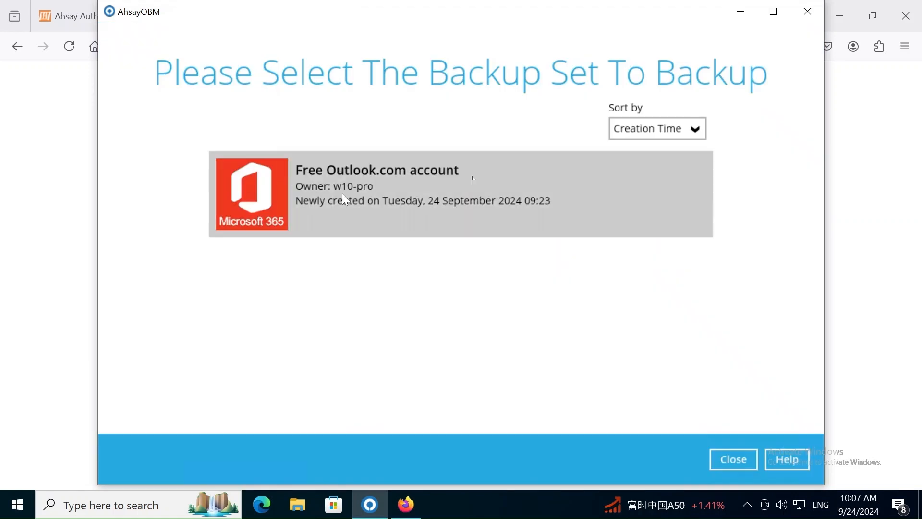
{"action": "left_click", "coordinate": [362, 202]}
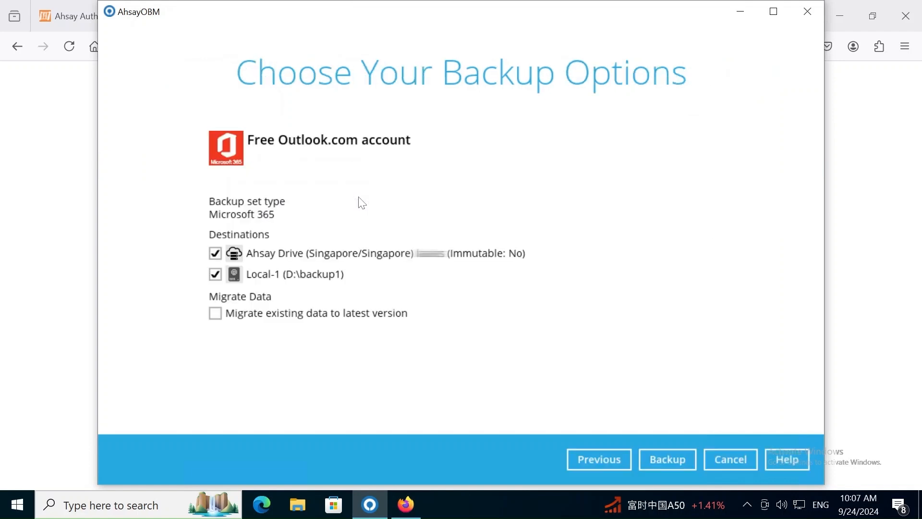
{"action": "left_click", "coordinate": [665, 459]}
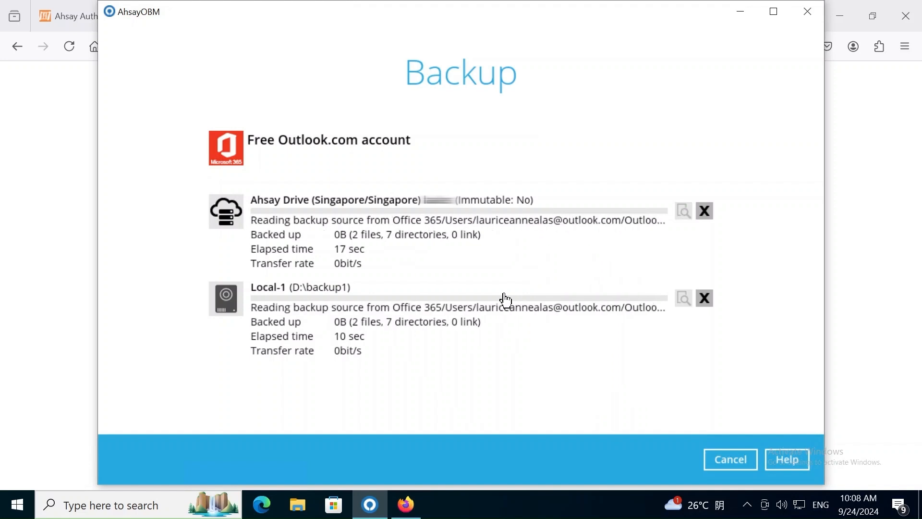